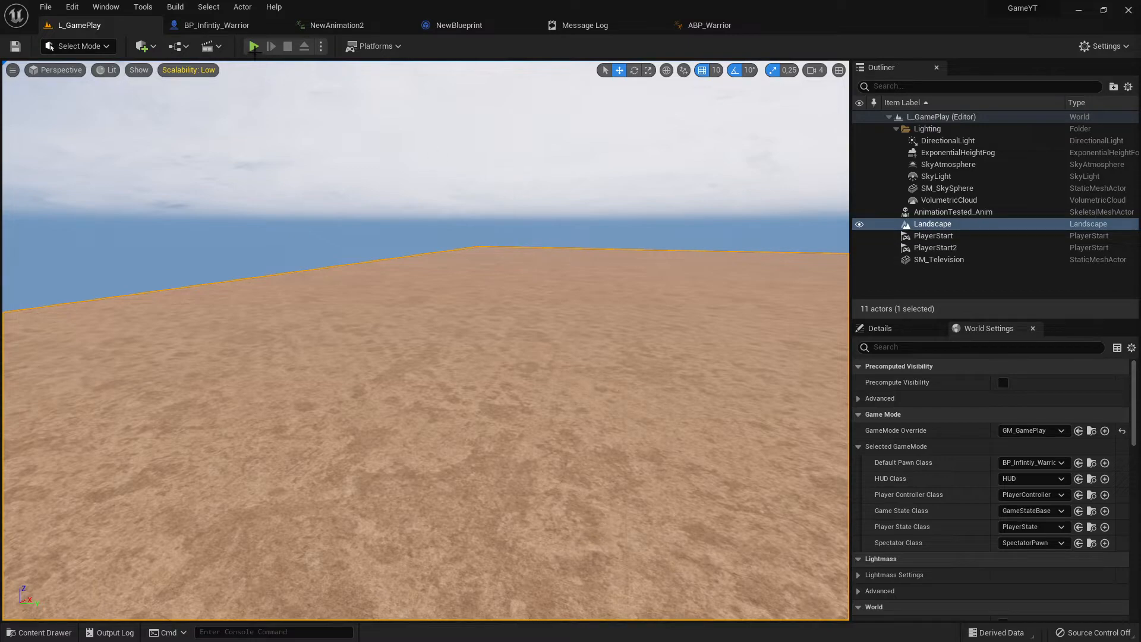
- Play-test the L_GamePlay level by running the warrior around and triggering its spin and ground attacks, then end the session
left_click(254, 46)
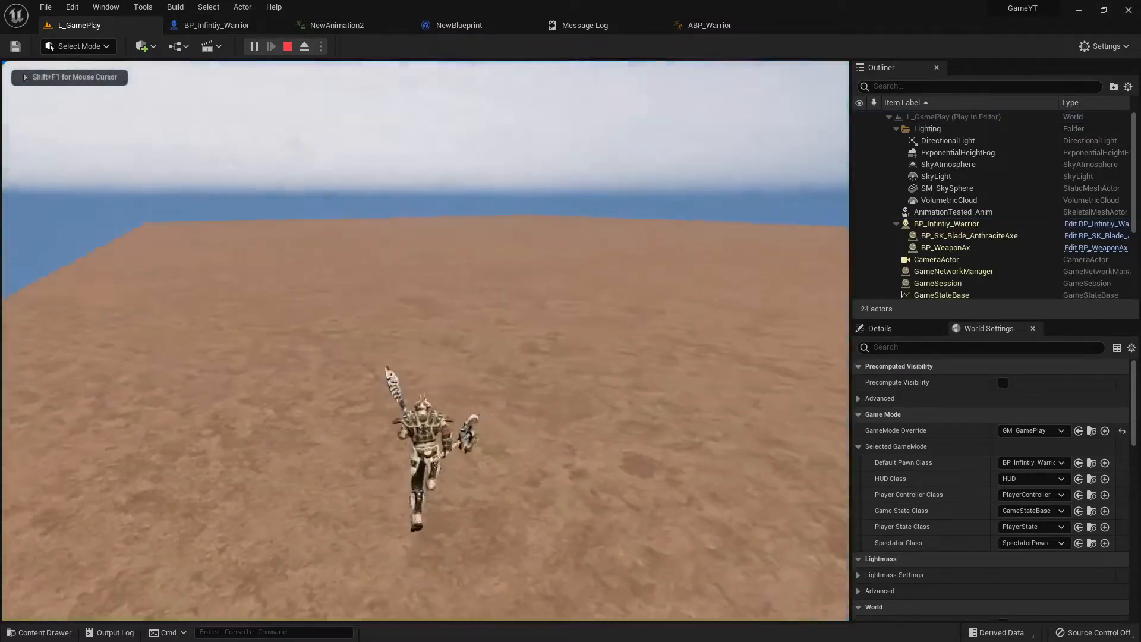
key("w")
key("e")
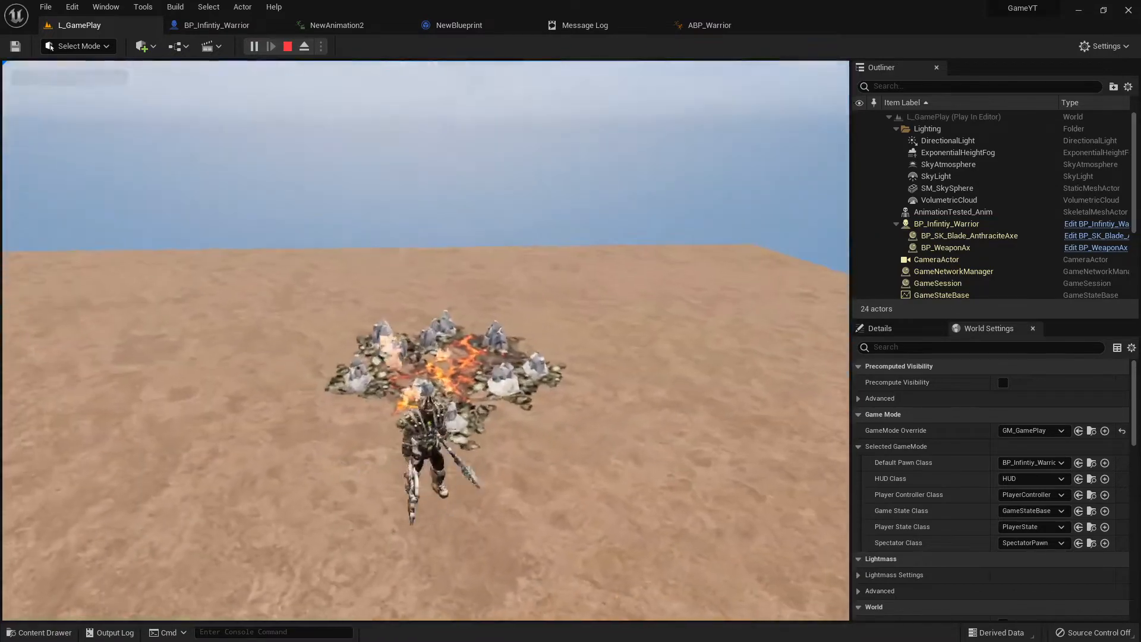
key("w")
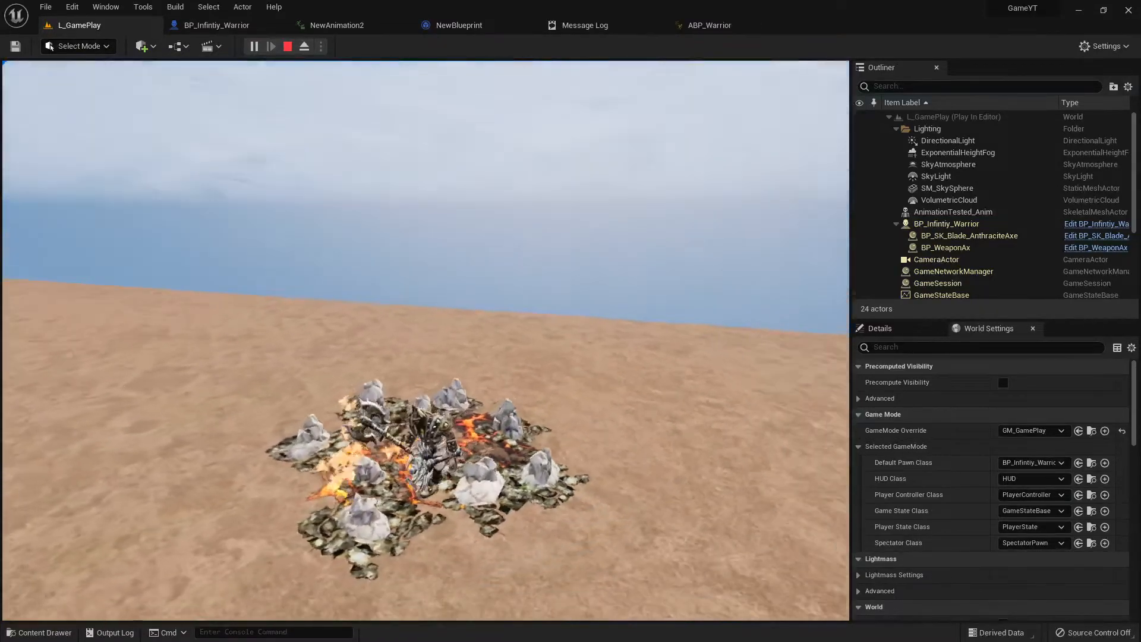
key("w")
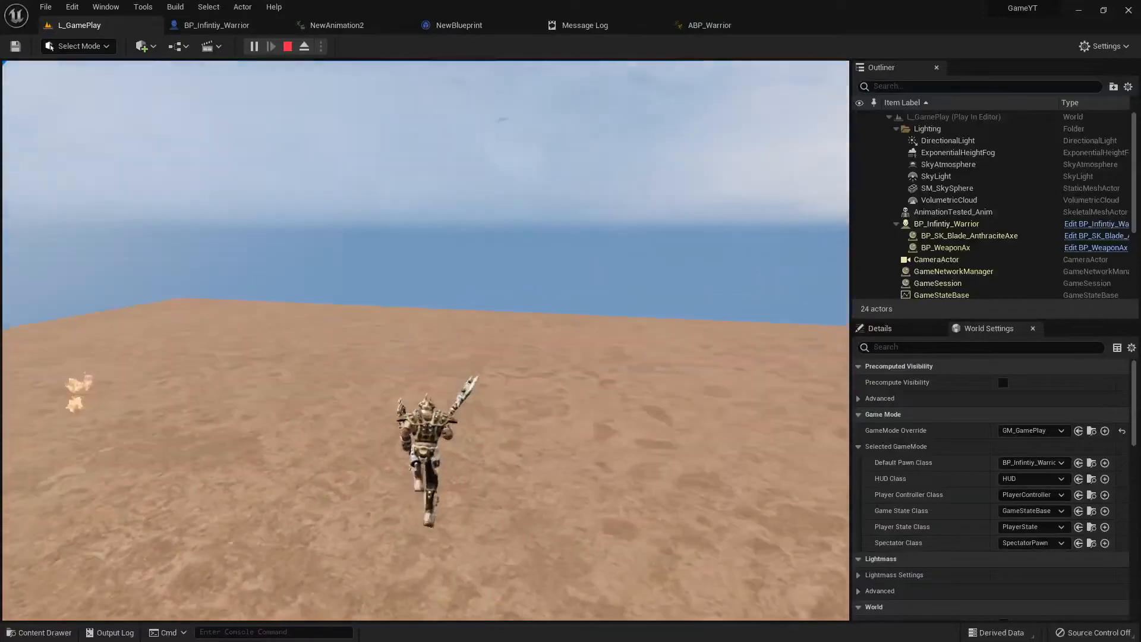
key("w")
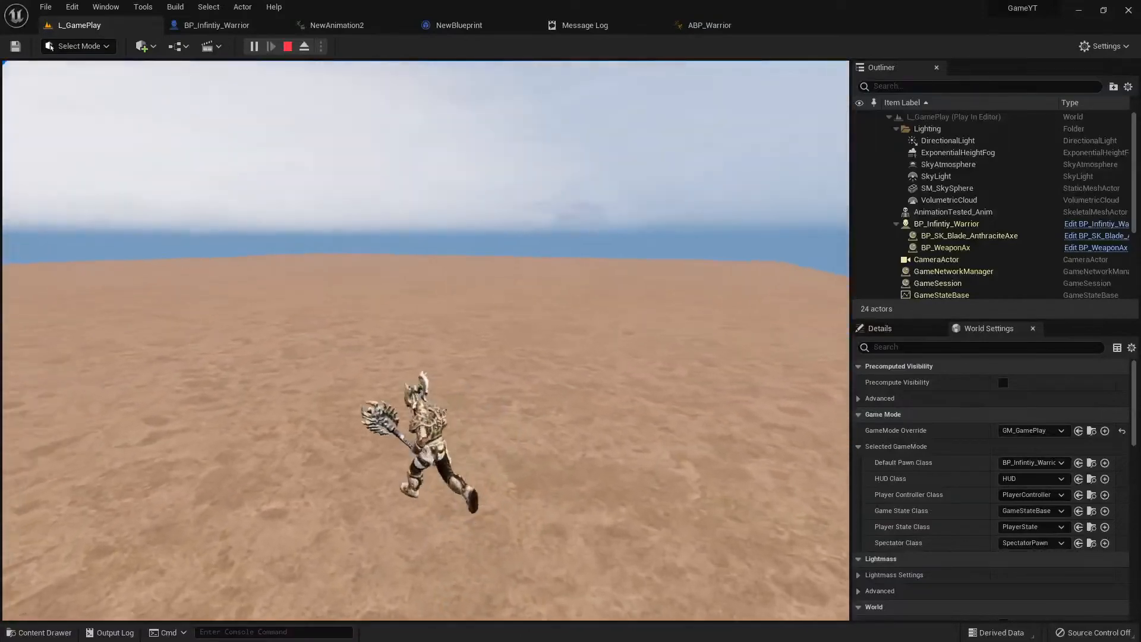
key("w")
key("e")
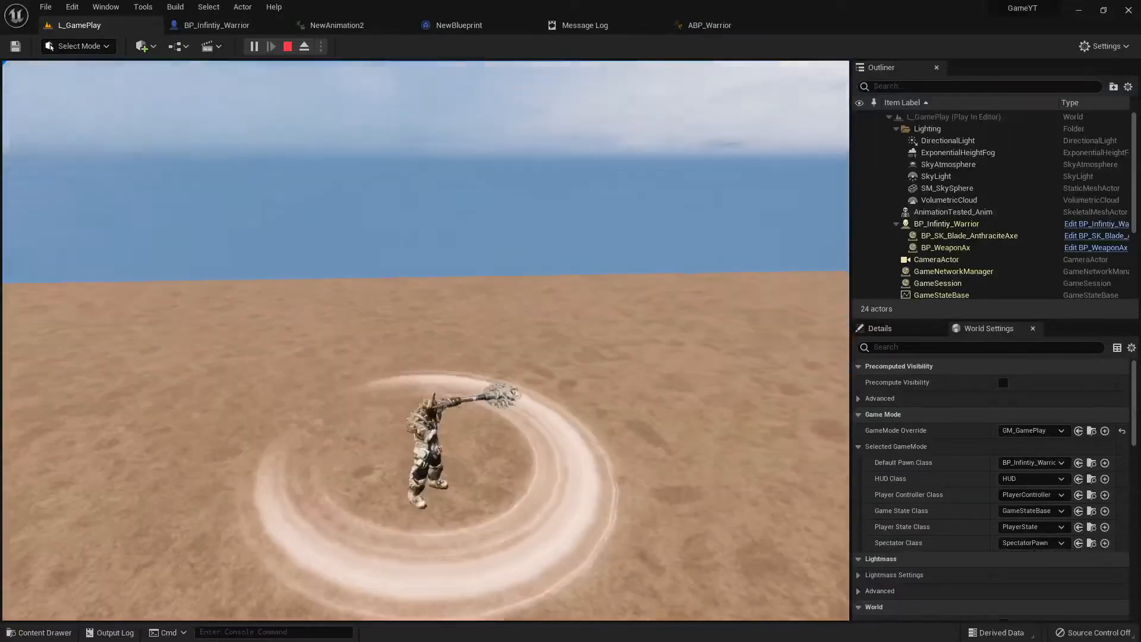
key("e")
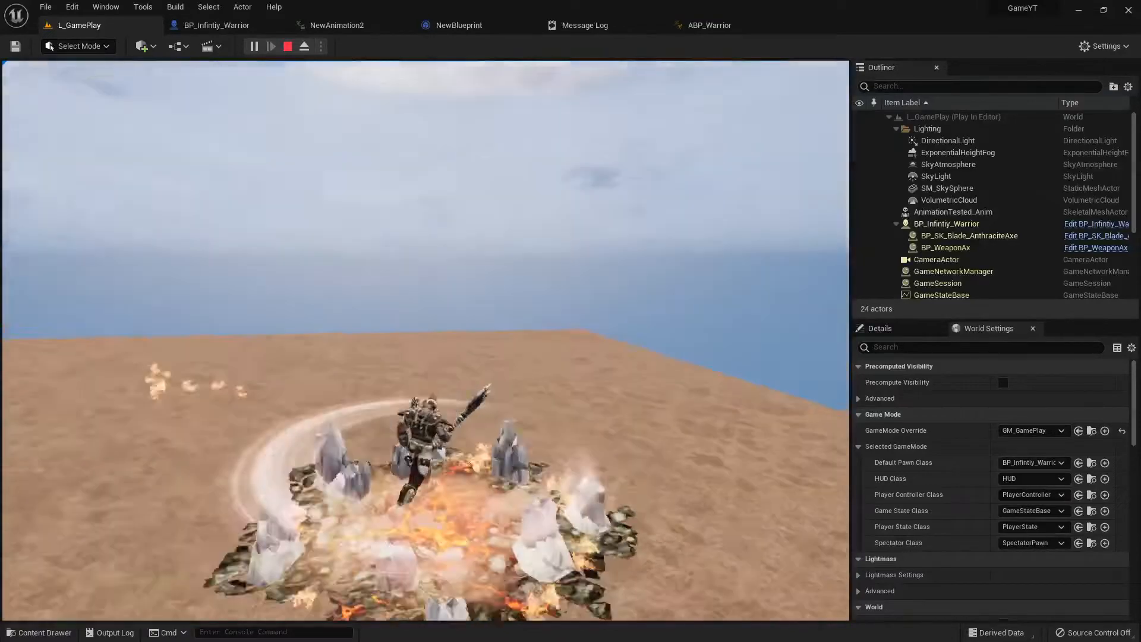
key("w")
key("e")
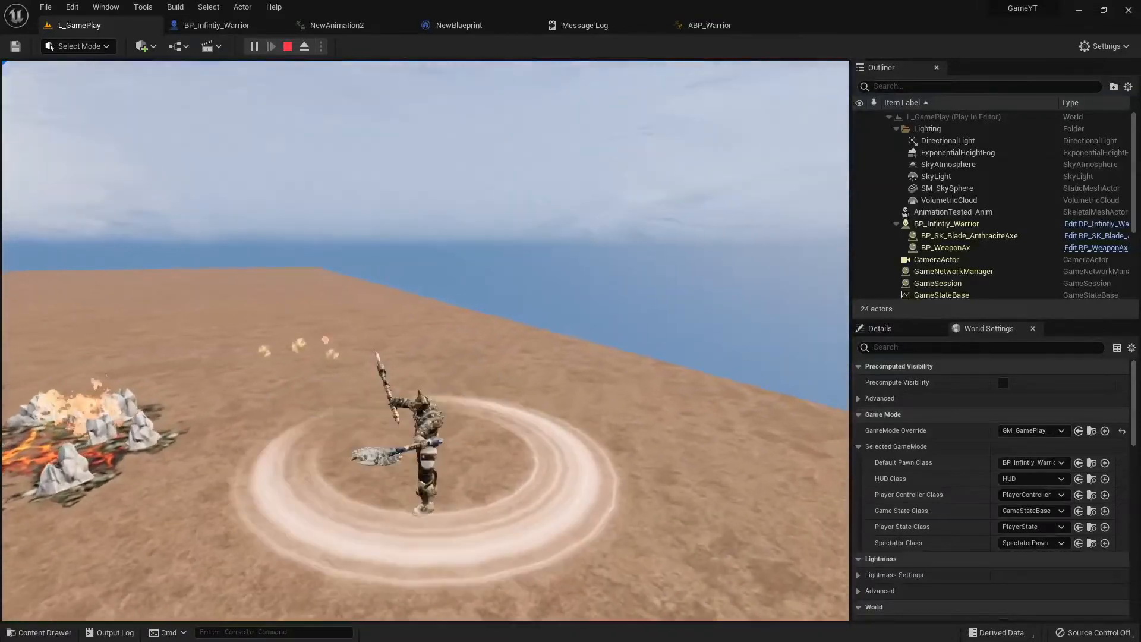
key("w")
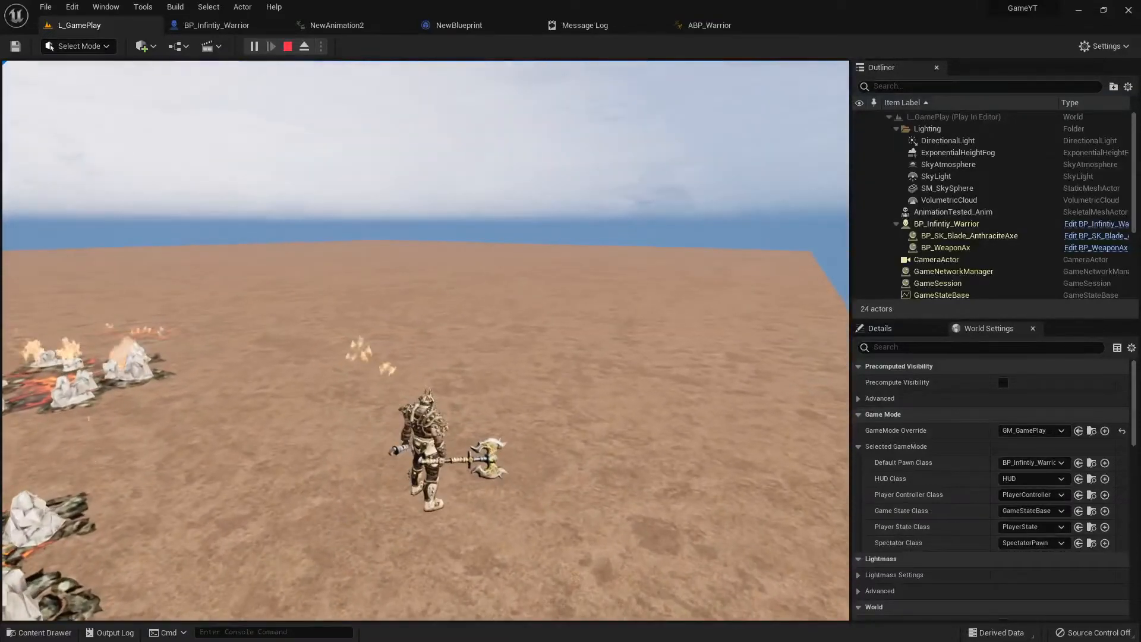
key("Escape")
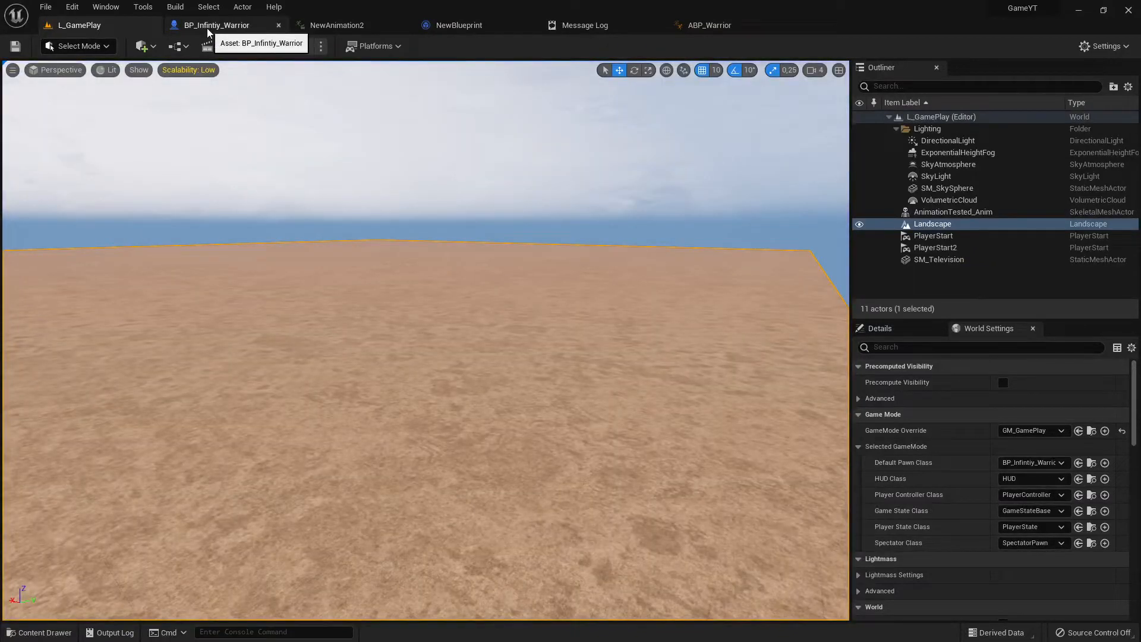
- Open the BP_Infintiy_Warrior blueprint and examine the Play Animation and Delay nodes following the Server_Multicast_LeftMouseButton event
left_click(1092, 463)
double_click(255, 460)
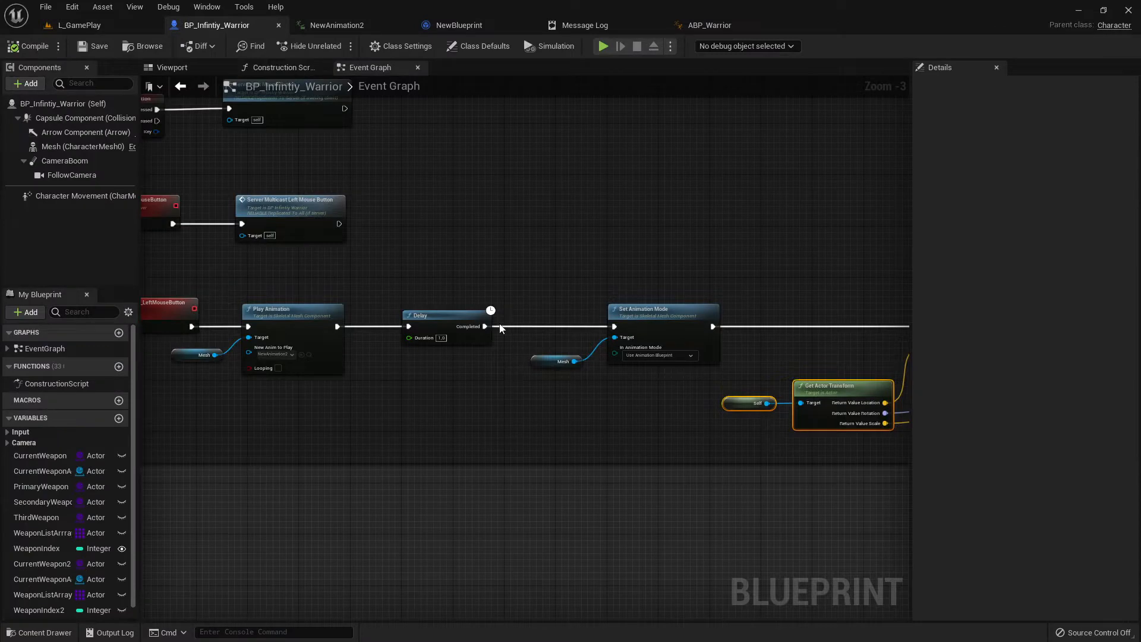
scroll(319, 362, "up", 4)
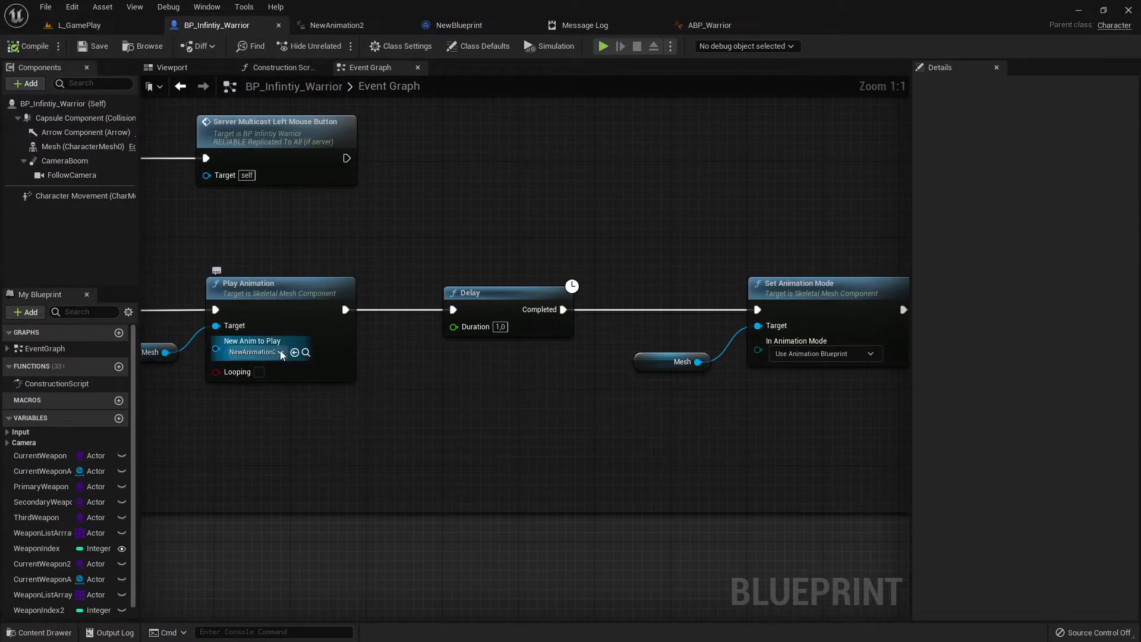
right_click_drag(314, 403, 565, 411)
scroll(565, 411, "down", 3)
right_click_drag(674, 428, 593, 378)
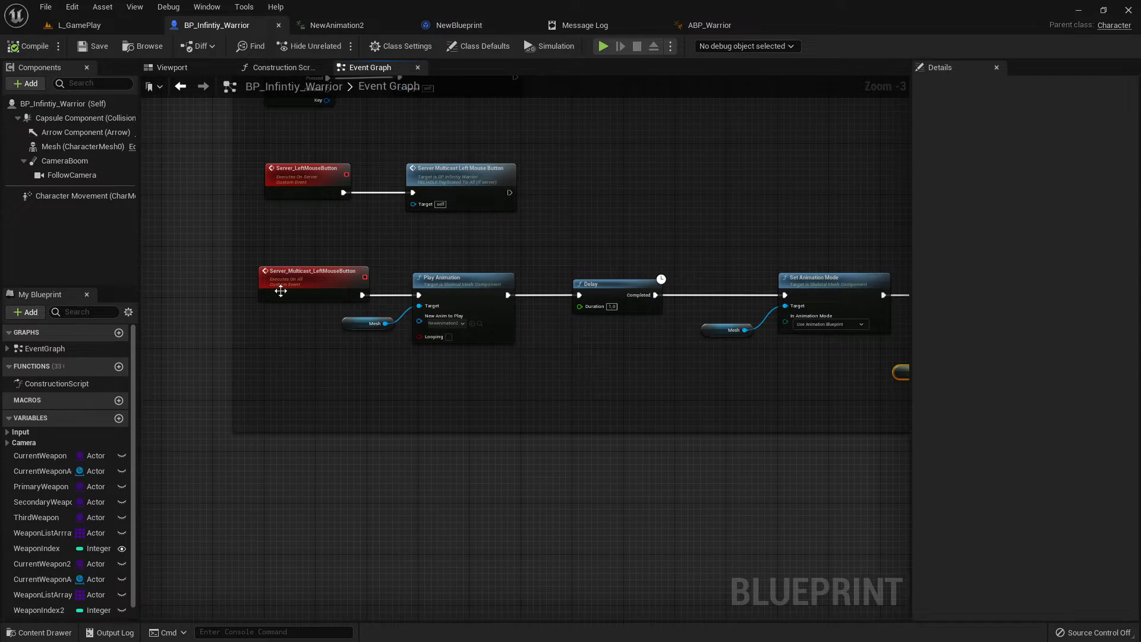
scroll(478, 353, "up", 4)
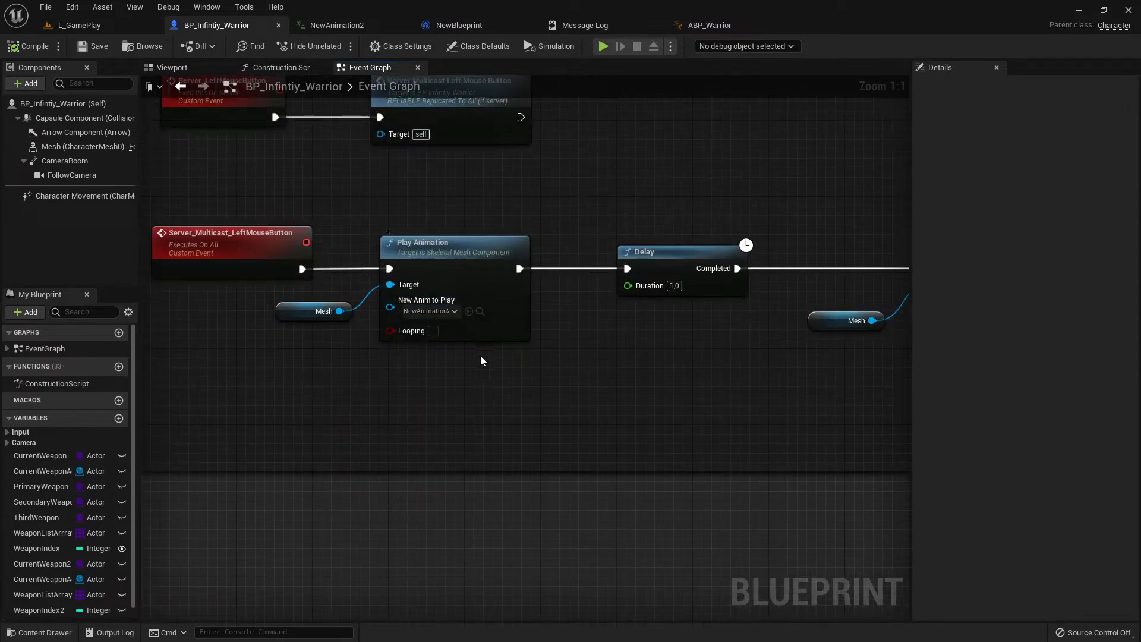
- Locate the animation assigned to the Play Animation node and open NewAnimation2 for editing
left_click(479, 311)
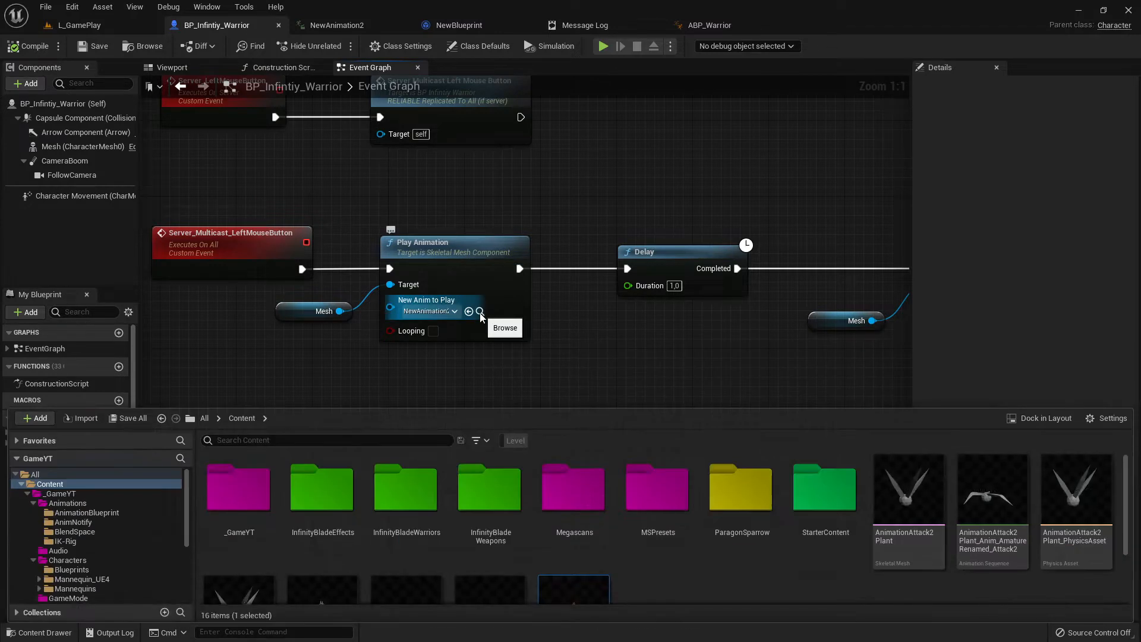
double_click(581, 559)
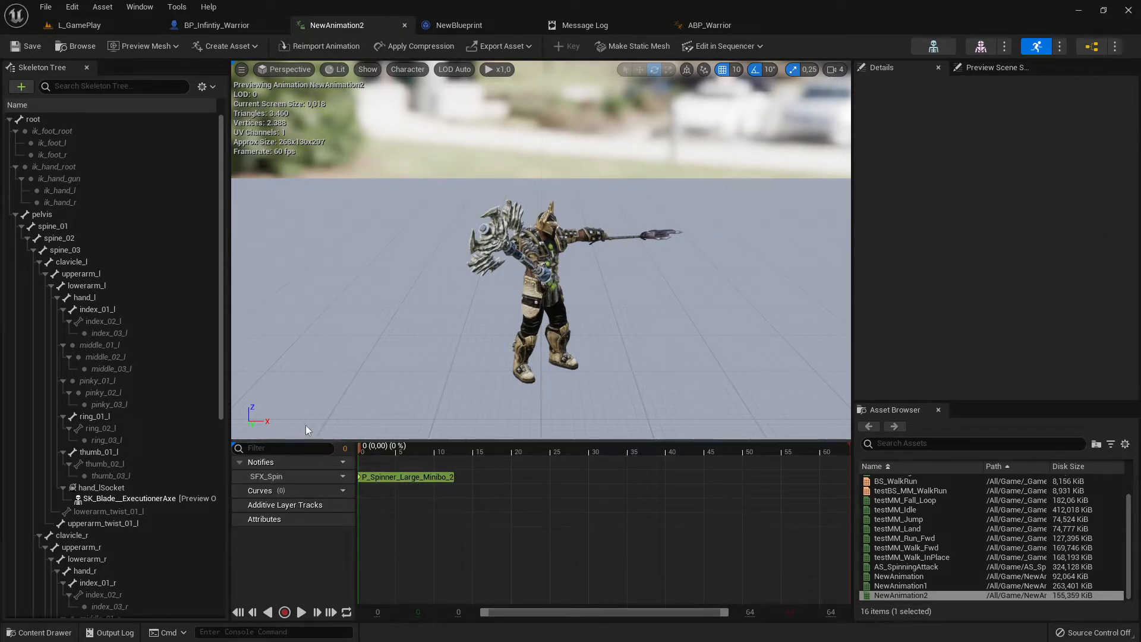
double_click(256, 476)
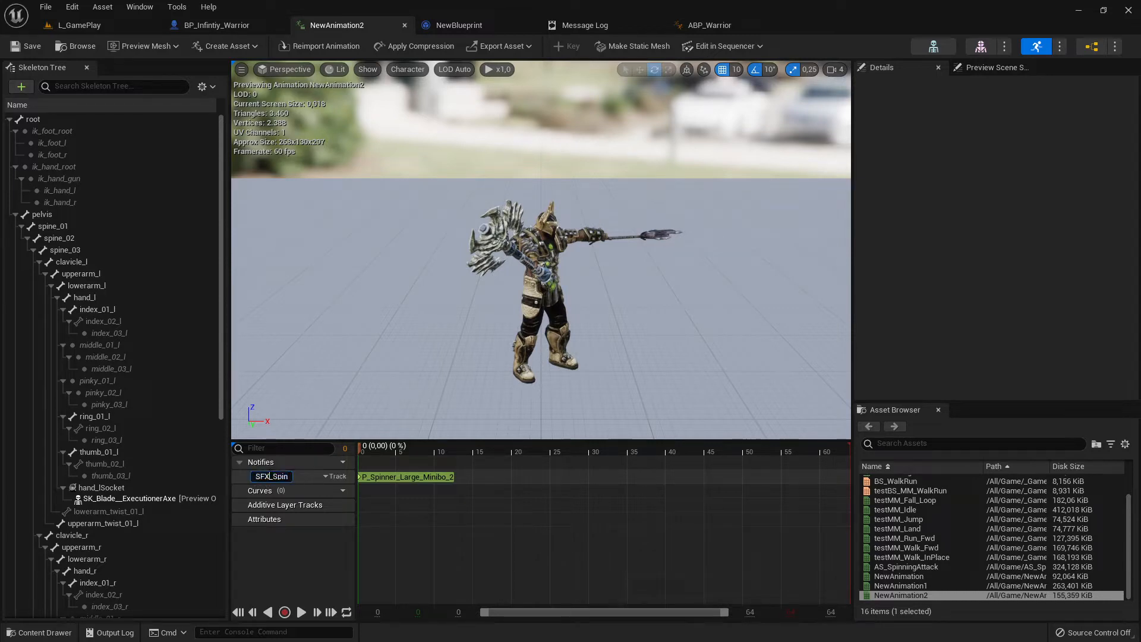
left_click(312, 569)
right_click(514, 477)
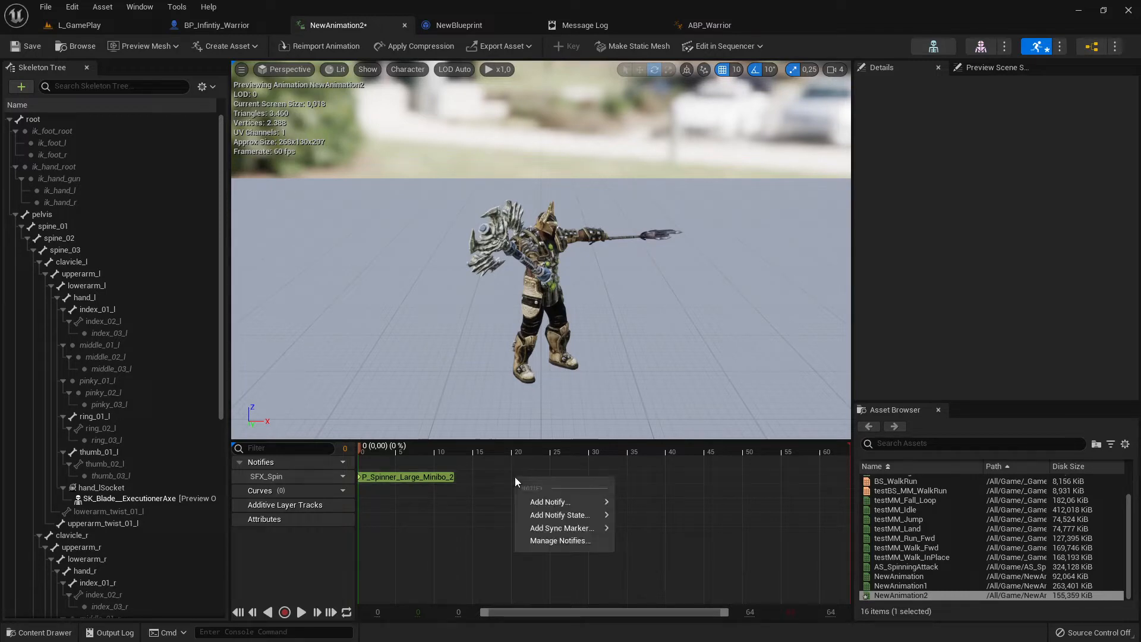
left_click(477, 520)
right_click(518, 516)
right_click(664, 554)
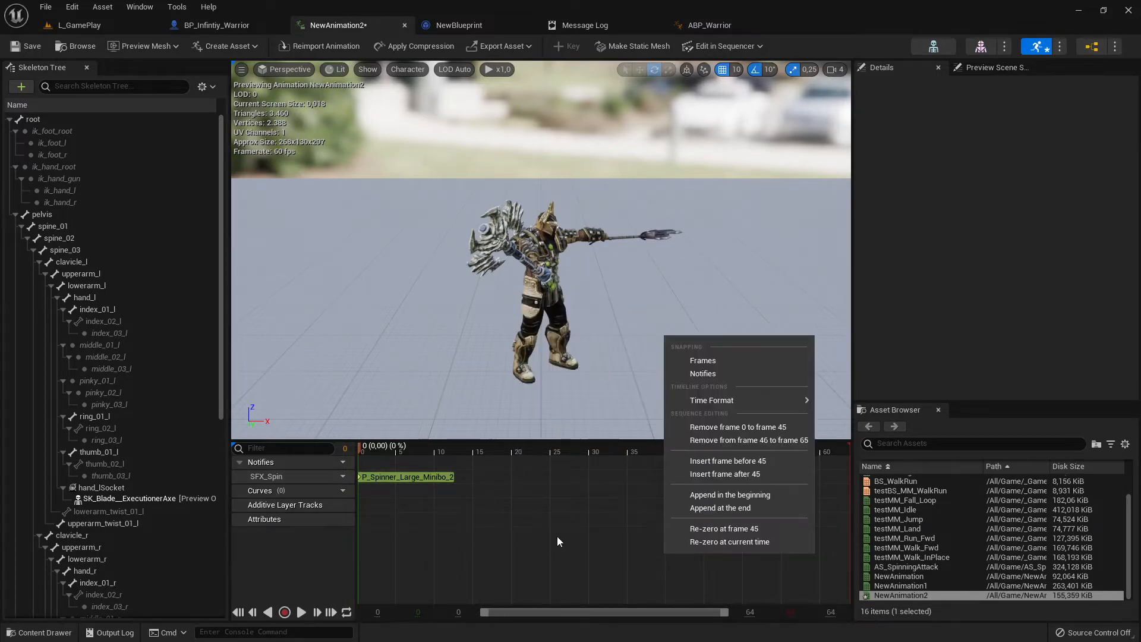
right_click(519, 502)
right_click(516, 476)
right_click(494, 458)
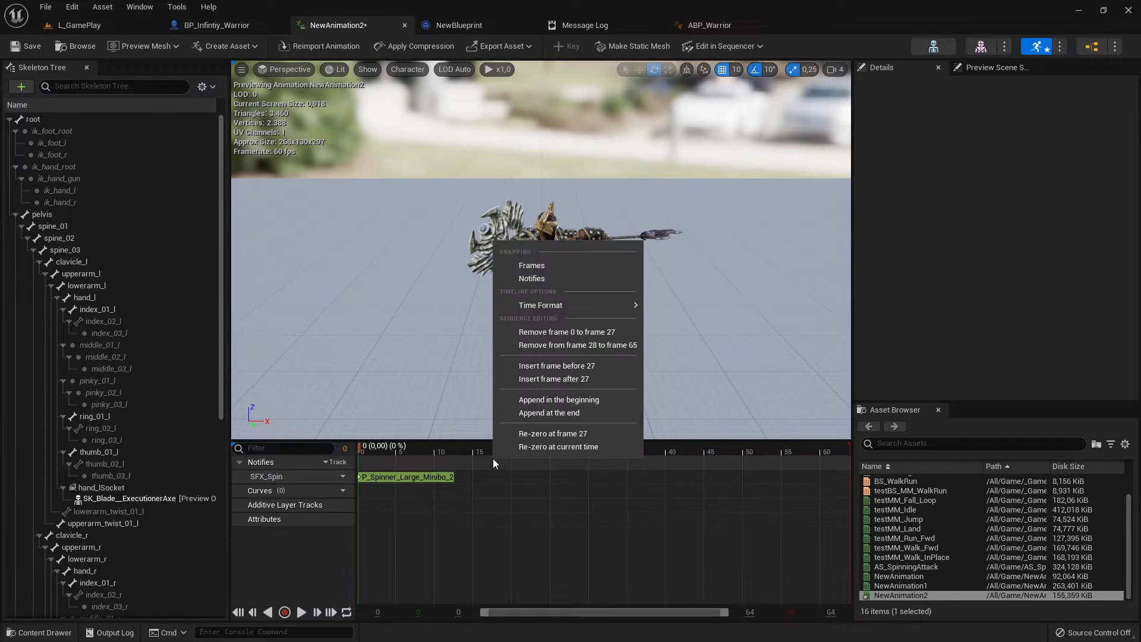
right_click(489, 531)
left_click(476, 476)
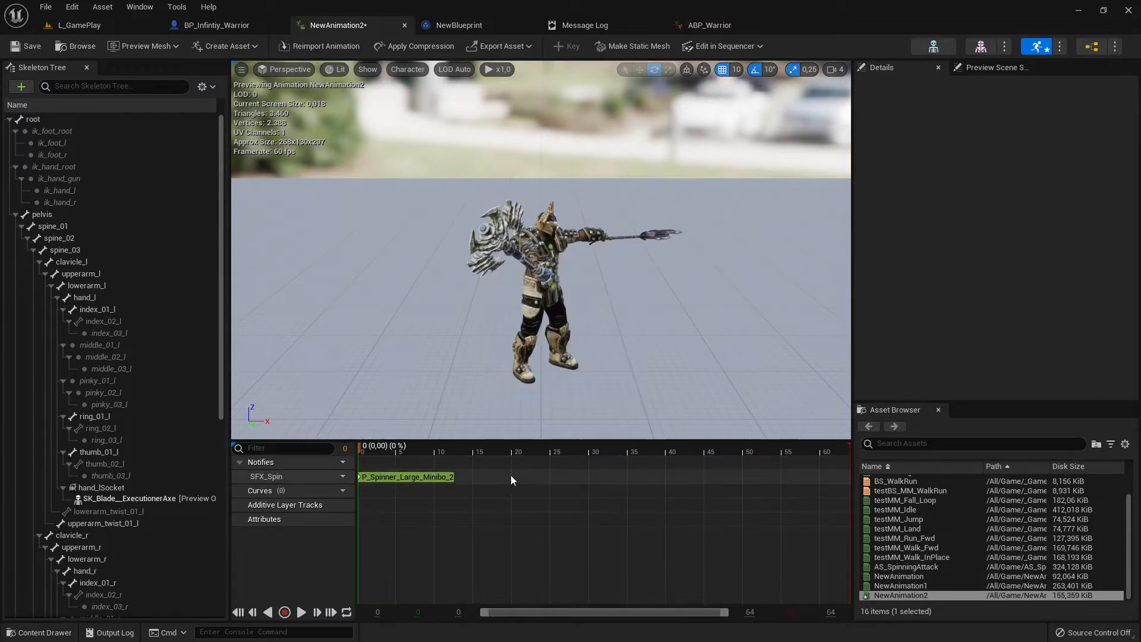
- Add a Play Particle Effect notify to the SFX_Spin track at about frame 19 and select it to show its settings
right_click(505, 475)
mouse_move(540, 500)
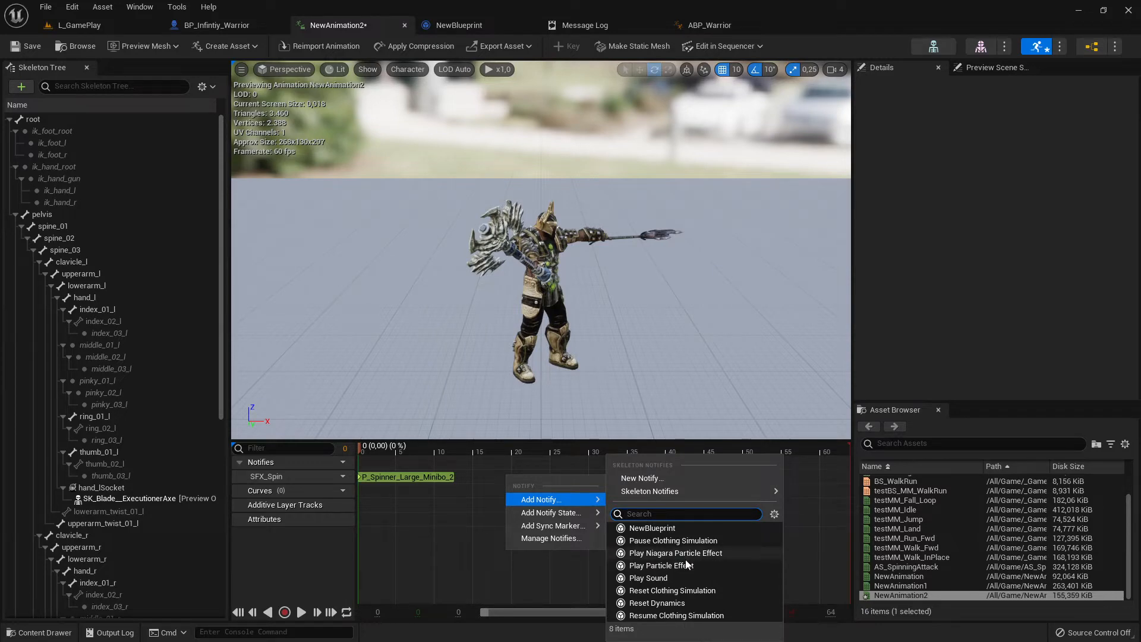
left_click(651, 566)
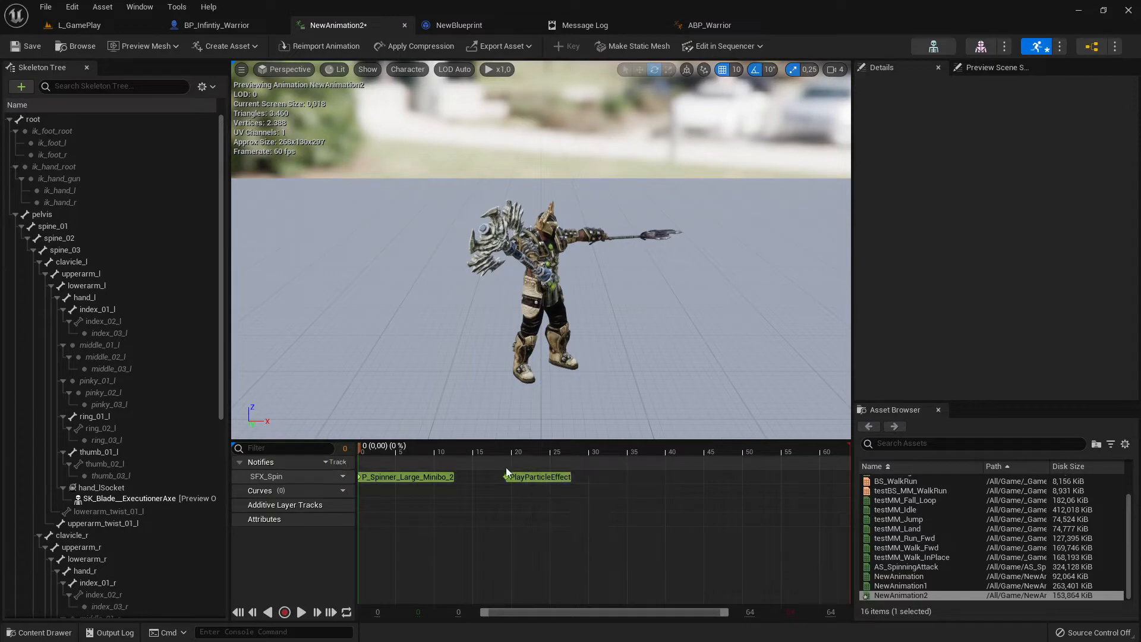
left_click(537, 480)
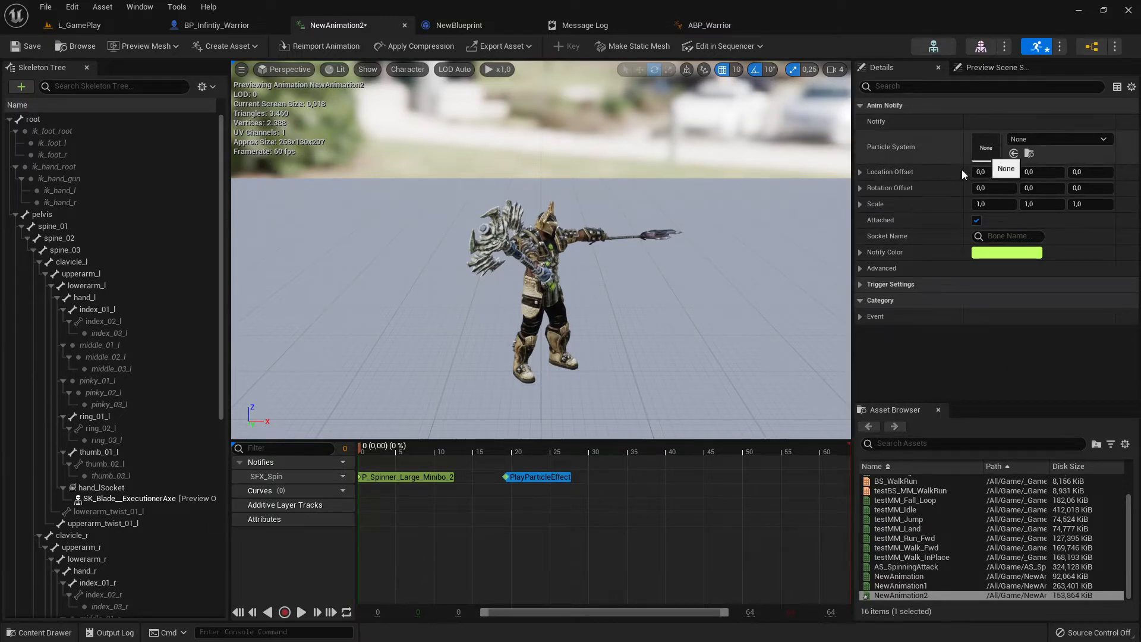
- Locate the particle system used by the P_Spinner_Large_Minibo_2 notify among the project's Fire effect assets
left_click(409, 477)
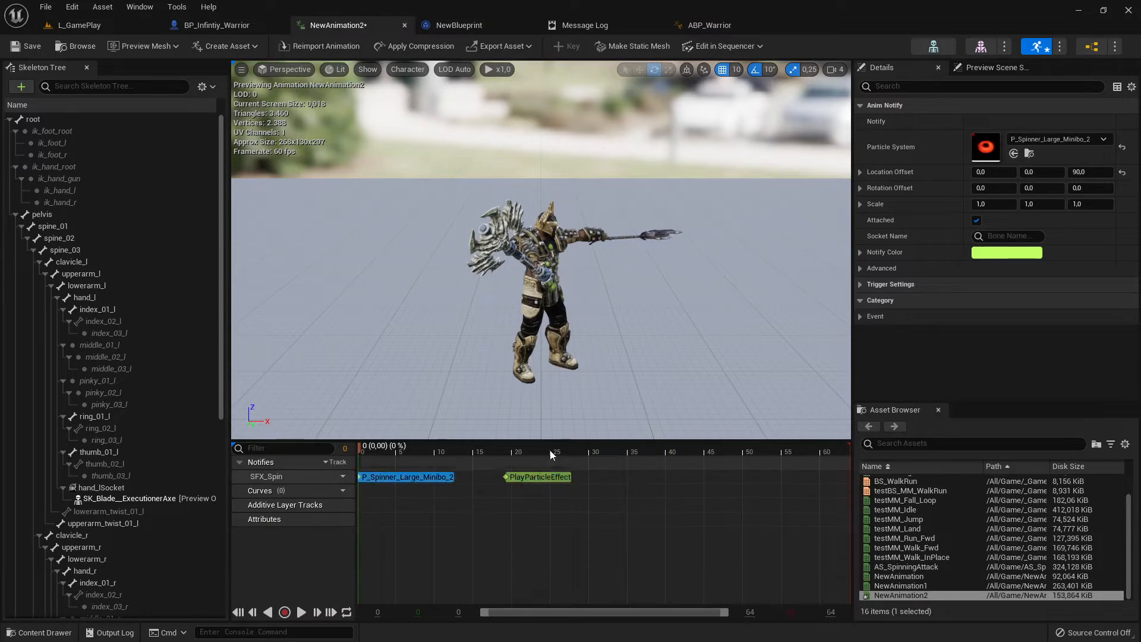
left_click(1028, 153)
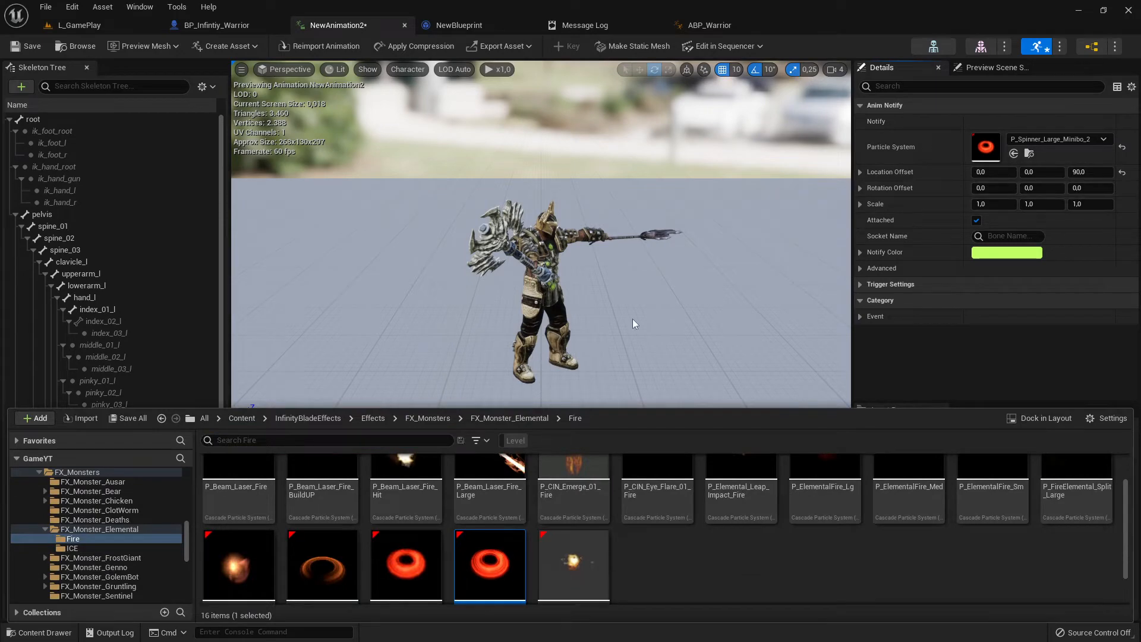
left_click(657, 551)
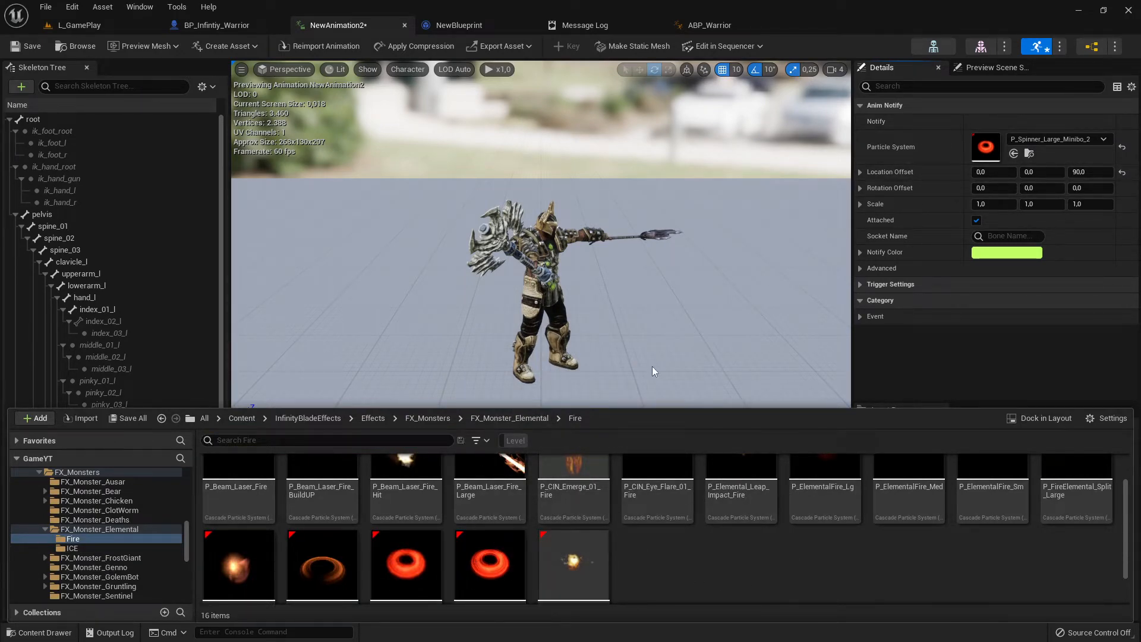
left_click(672, 321)
- Try to assign the browsed asset as the new PlayParticleEffect notify's particle system and compare with the existing spinner notify's settings
left_click(538, 477)
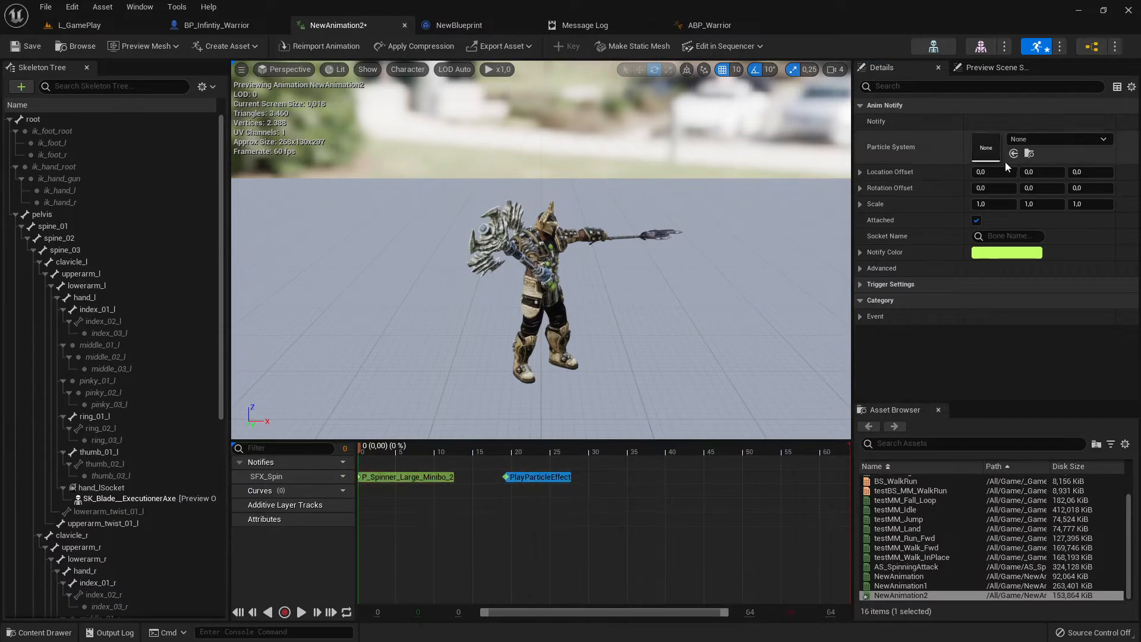
left_click(1013, 153)
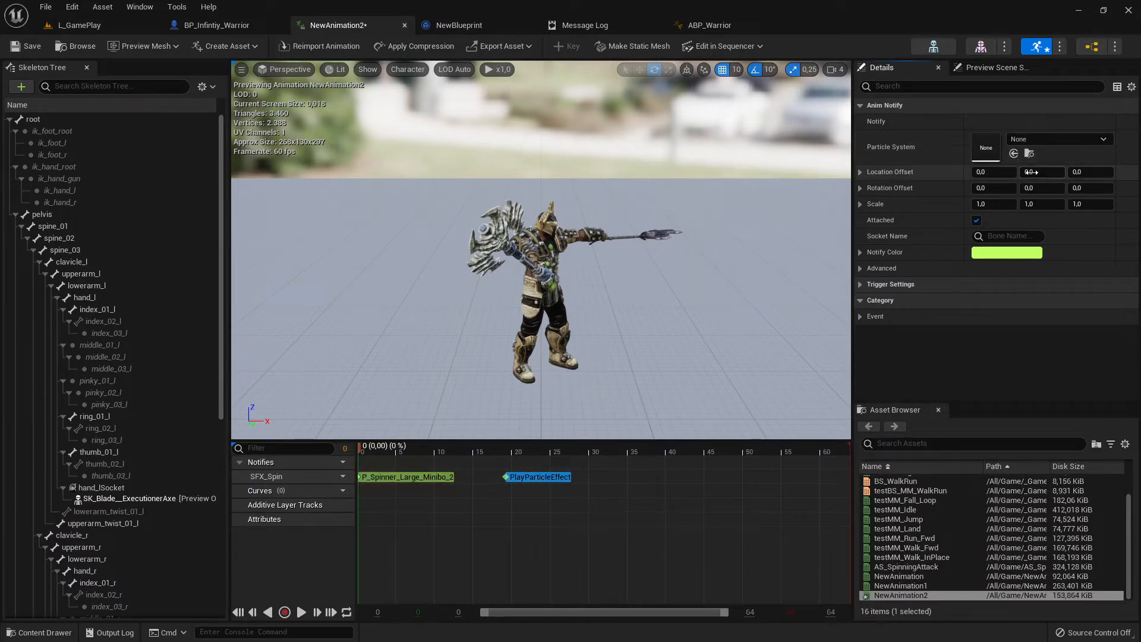
left_click(407, 477)
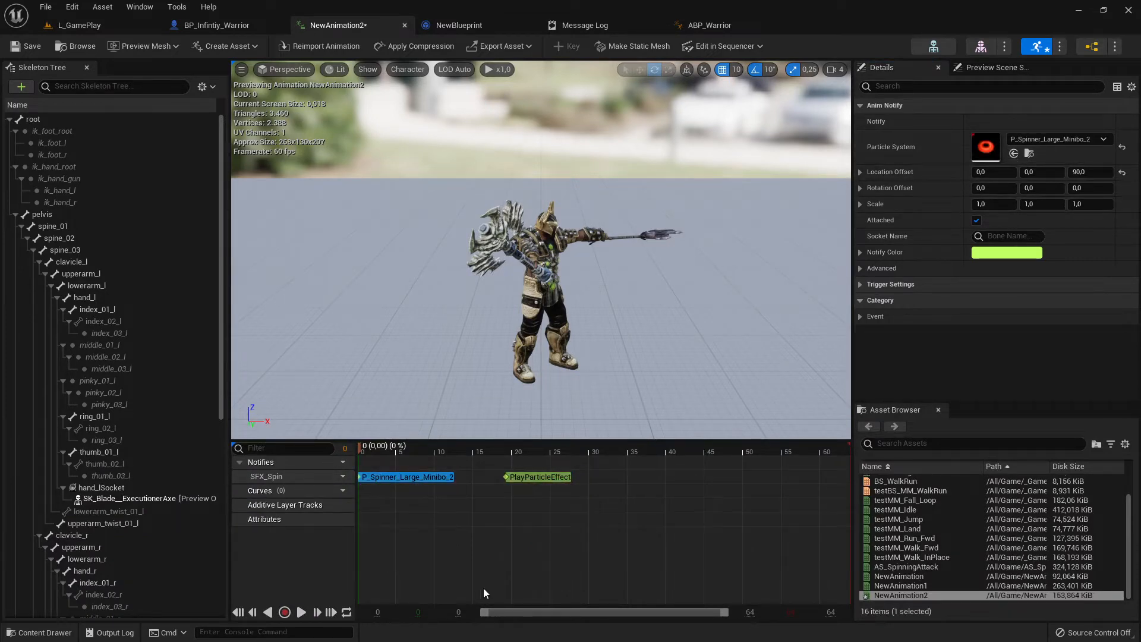
- Delete the new PlayParticleEffect notify from the SFX_Spin track
left_click(535, 476)
key("Delete")
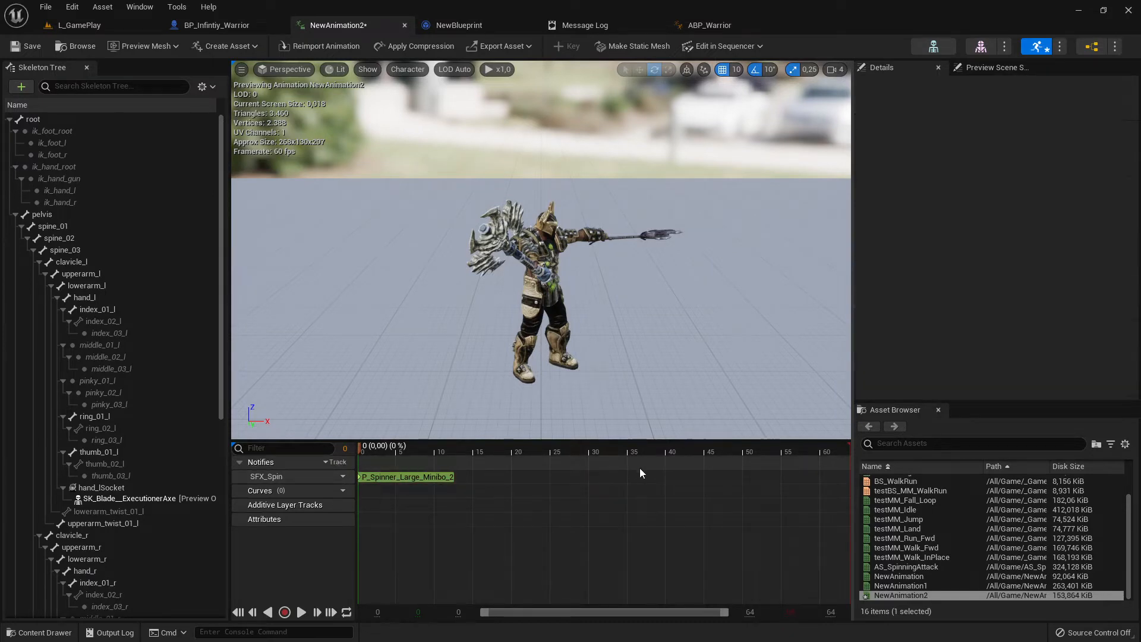
- Review the P_Spinner_Large_Minibo_2 notify's settings and the notify state types available for the SFX_Spin track
left_click(406, 477)
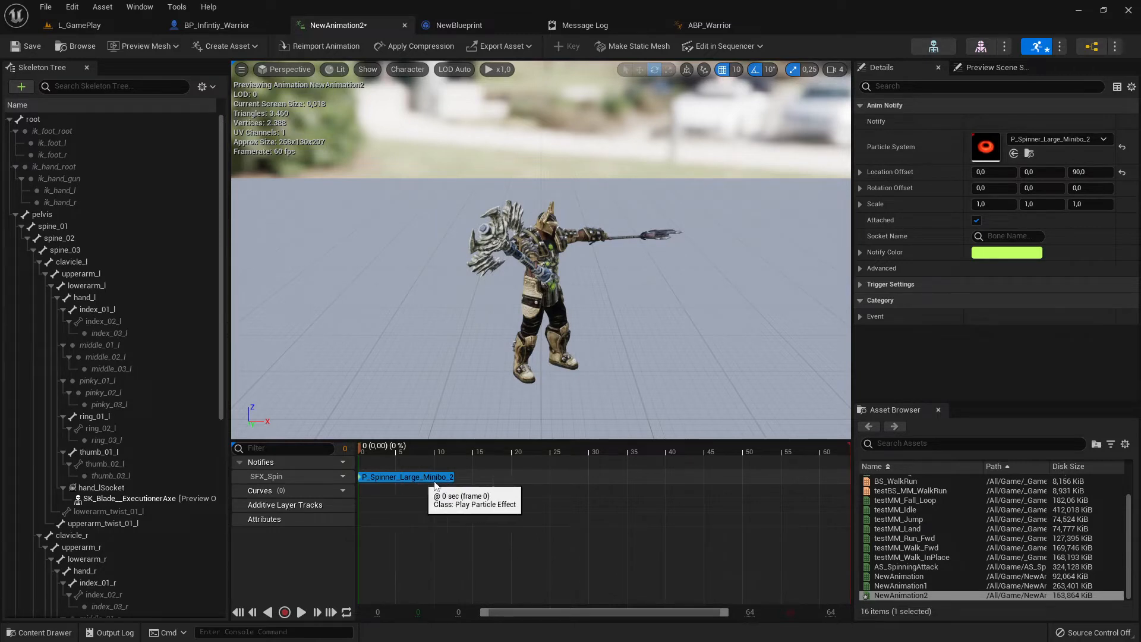
right_click(493, 477)
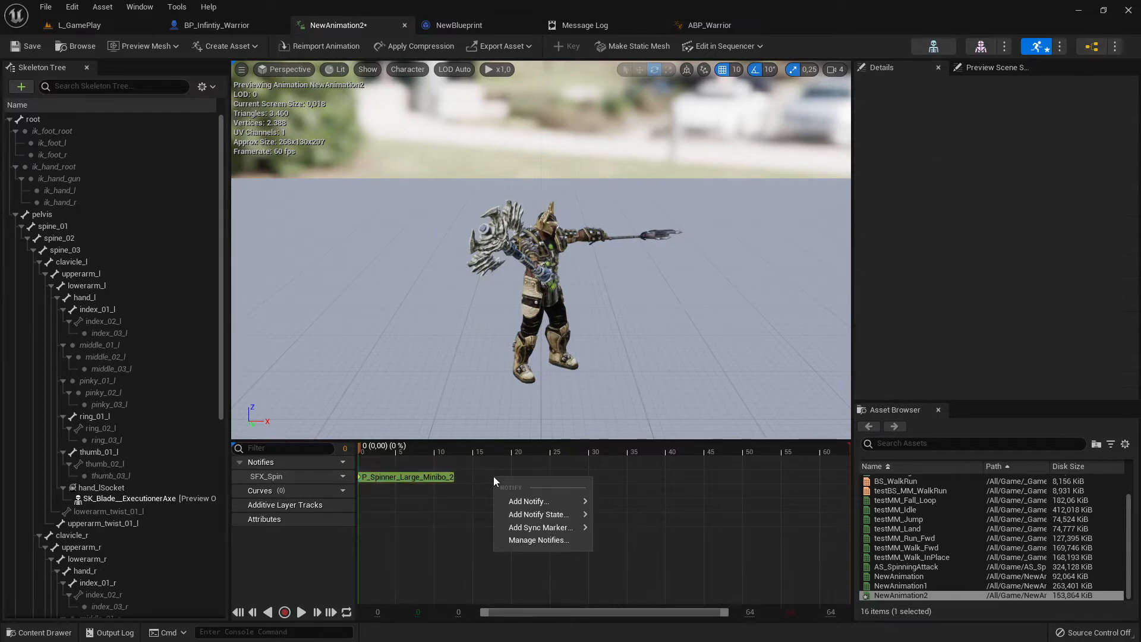
mouse_move(556, 515)
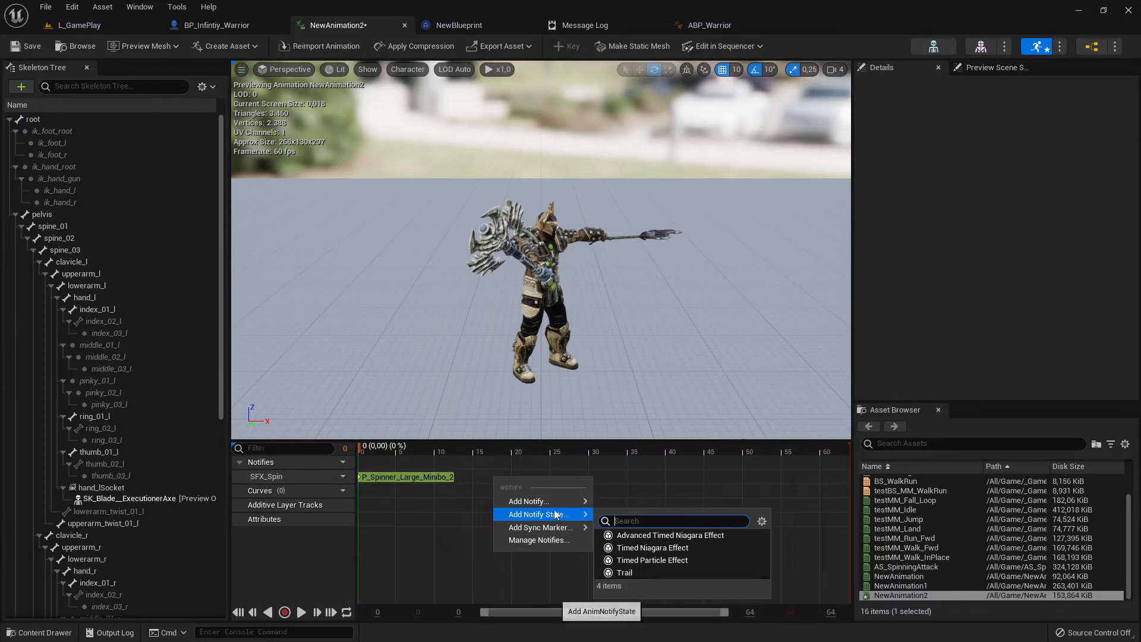
left_click(495, 471)
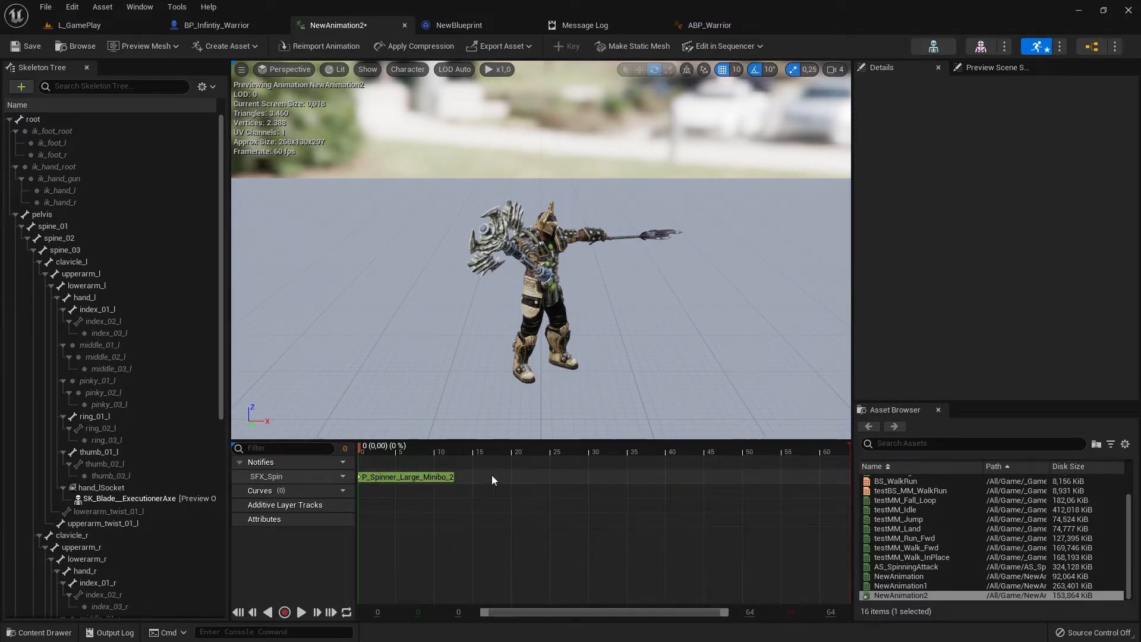
- Preview the P_Spinner_Large_Minibo_2 effect at different frames of the NewAnimation2 timeline
mouse_move(405, 477)
left_mouse_down()
mouse_move(583, 476)
mouse_move(409, 472)
left_mouse_up()
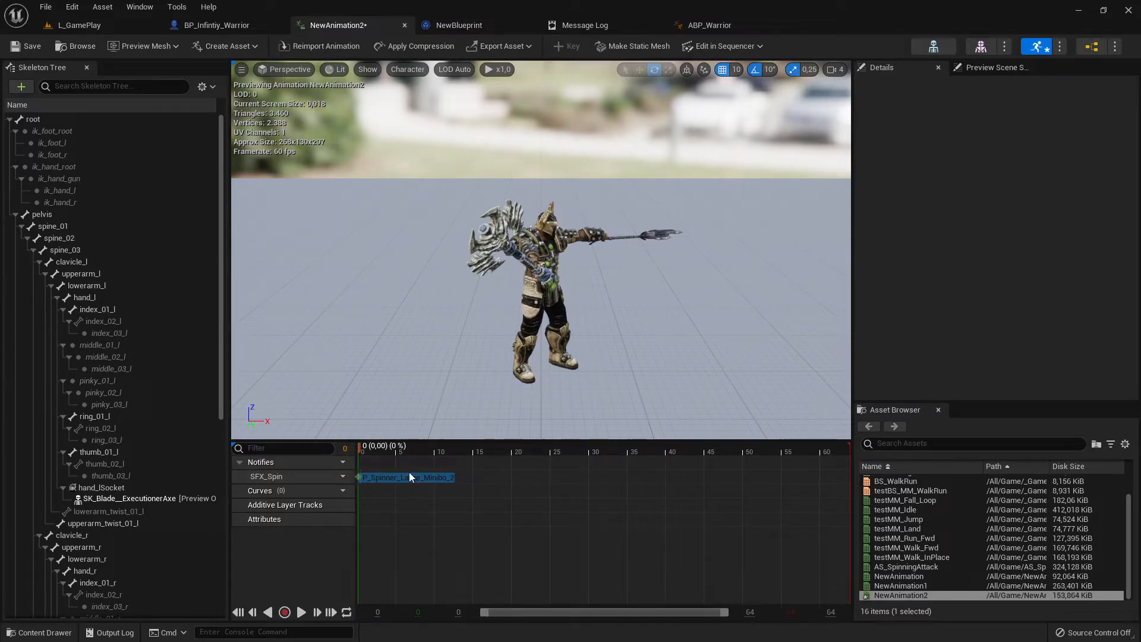
left_click(473, 479)
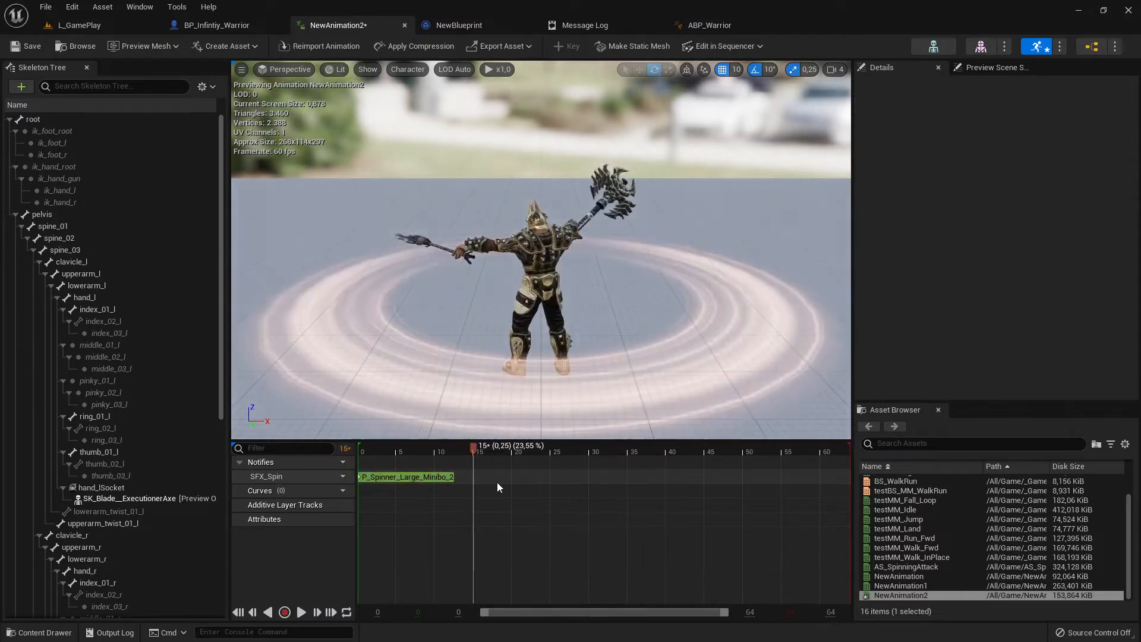
left_click(510, 470)
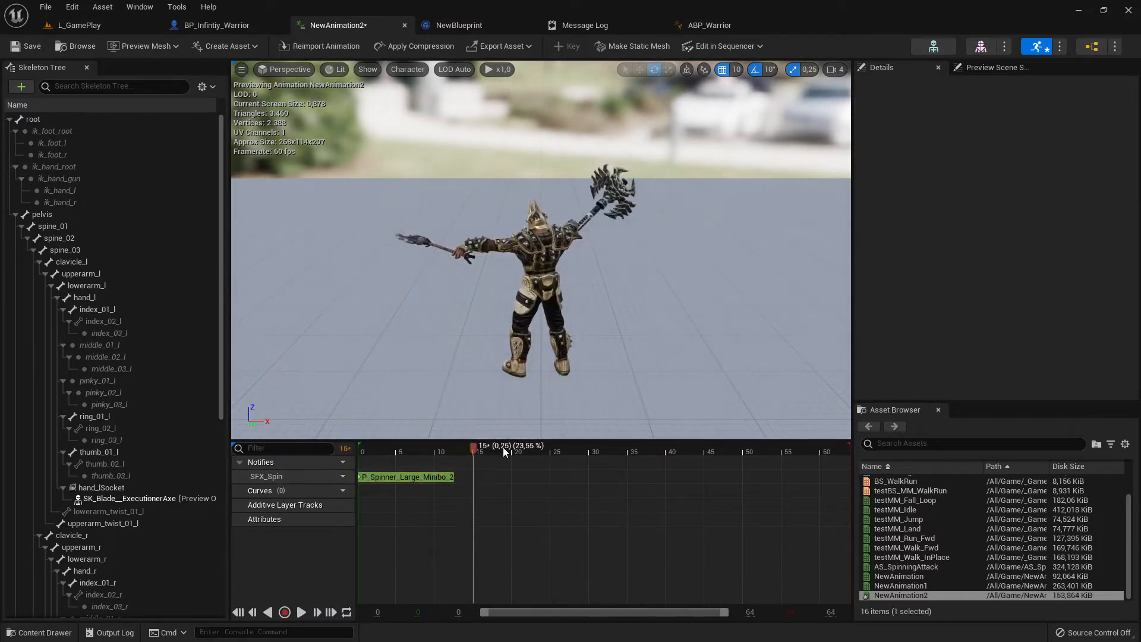
- Reset the spinner notify's Location Offset to its default and play the animation from the start to check the effect
left_click(405, 476)
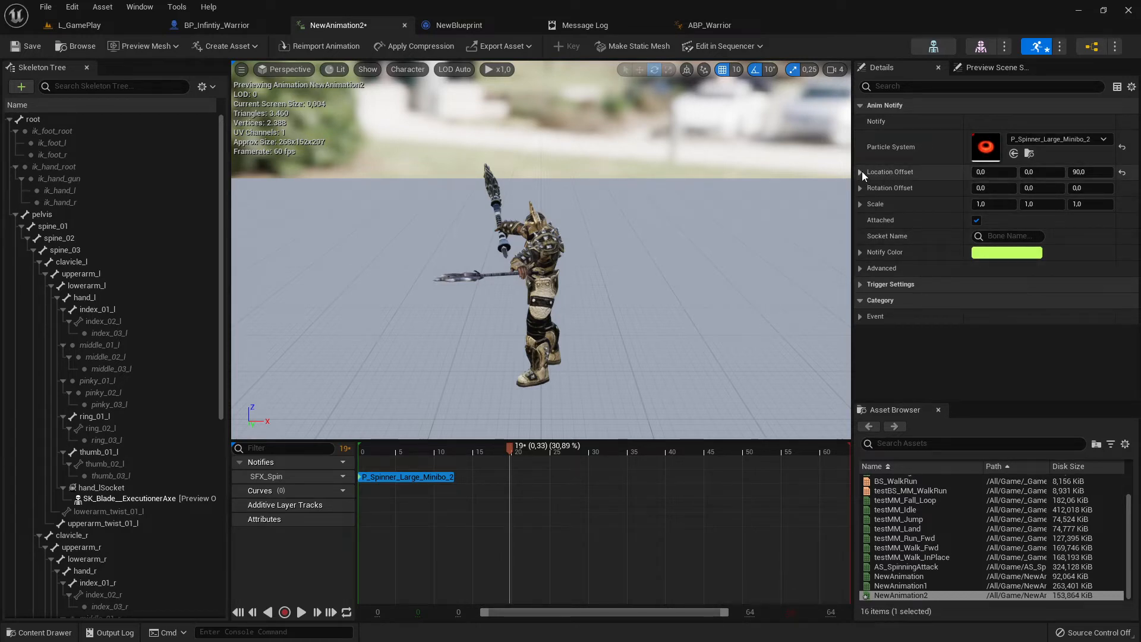
left_click(1122, 172)
left_click_drag(515, 447, 362, 447)
left_click(301, 613)
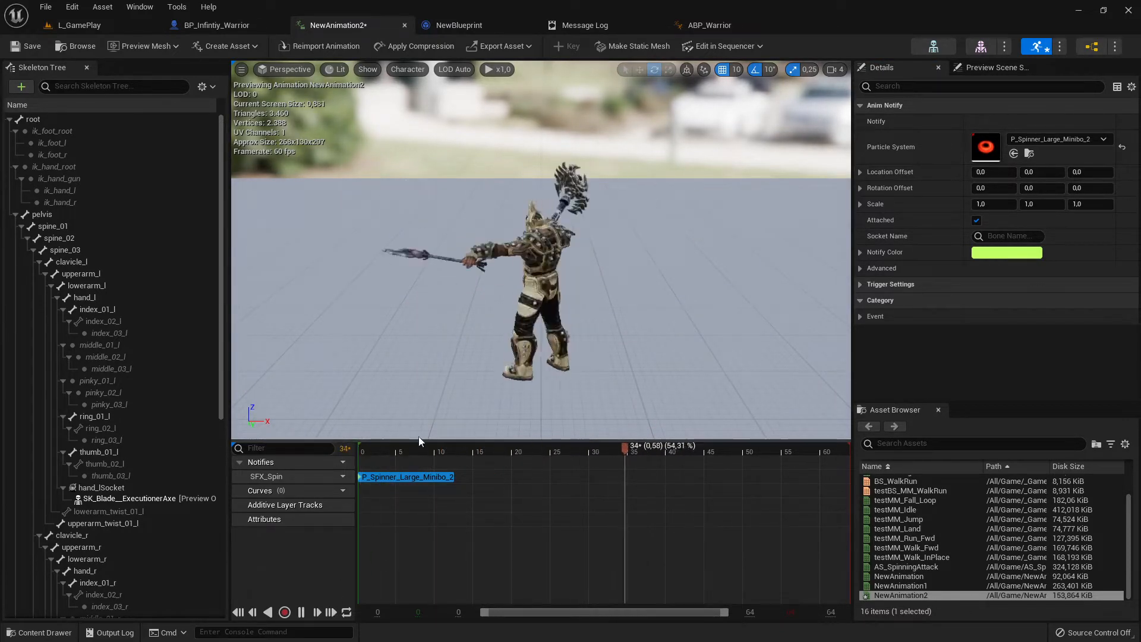
left_click(304, 614)
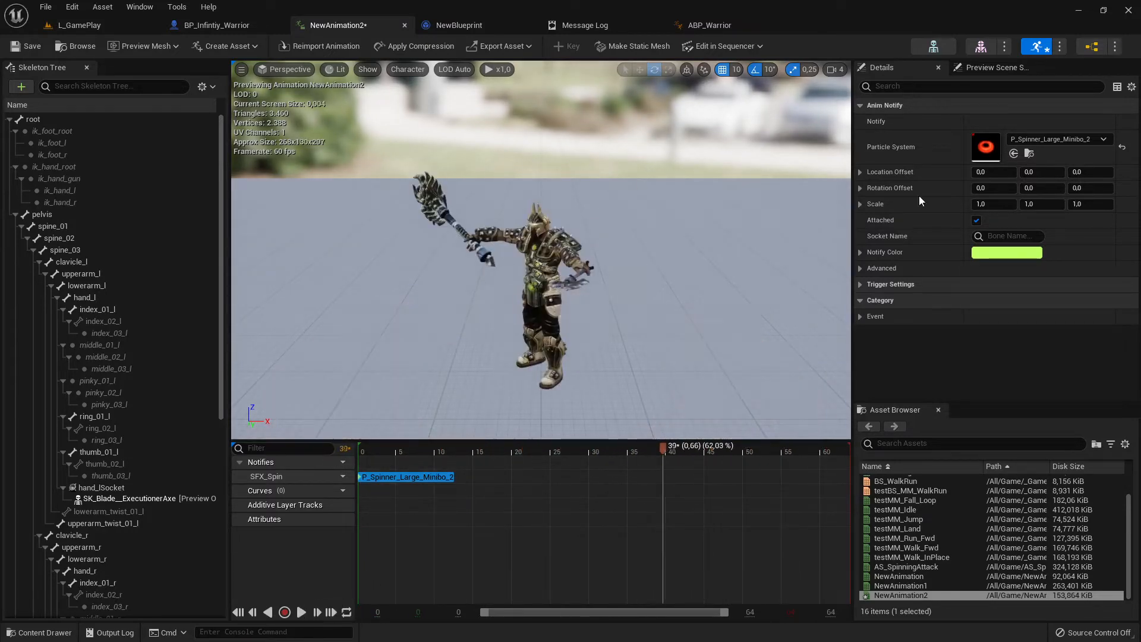
- Set the spinner notify's Location Offset Z to 90, return the timeline to frame 0 and save NewAnimation2
left_click(1091, 172)
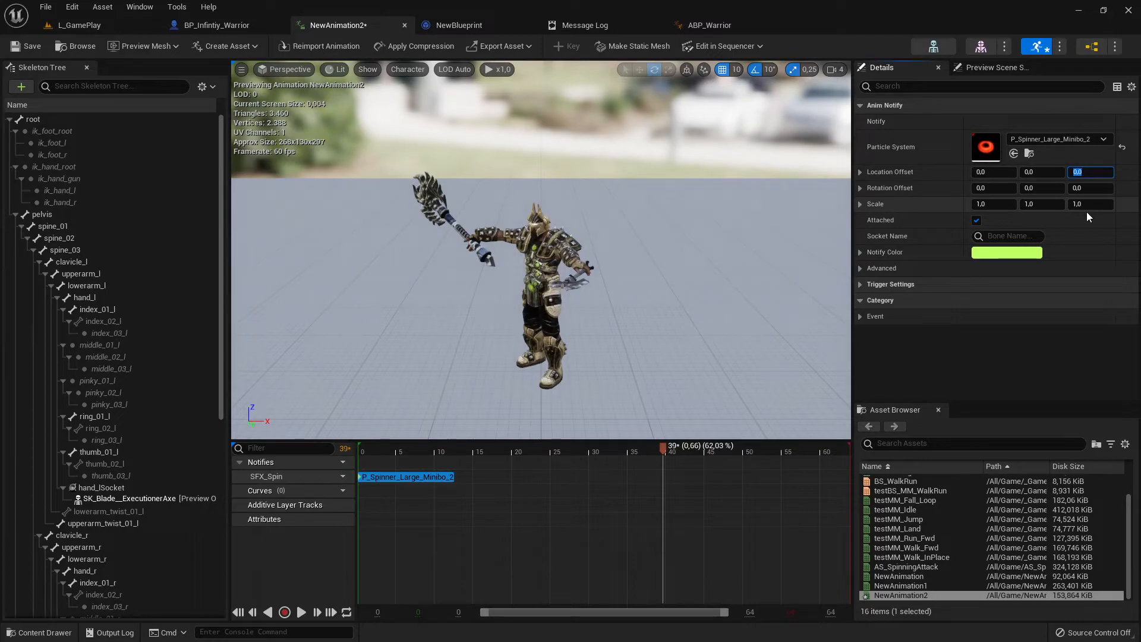
type("90")
key("Return")
left_click_drag(665, 451, 332, 458)
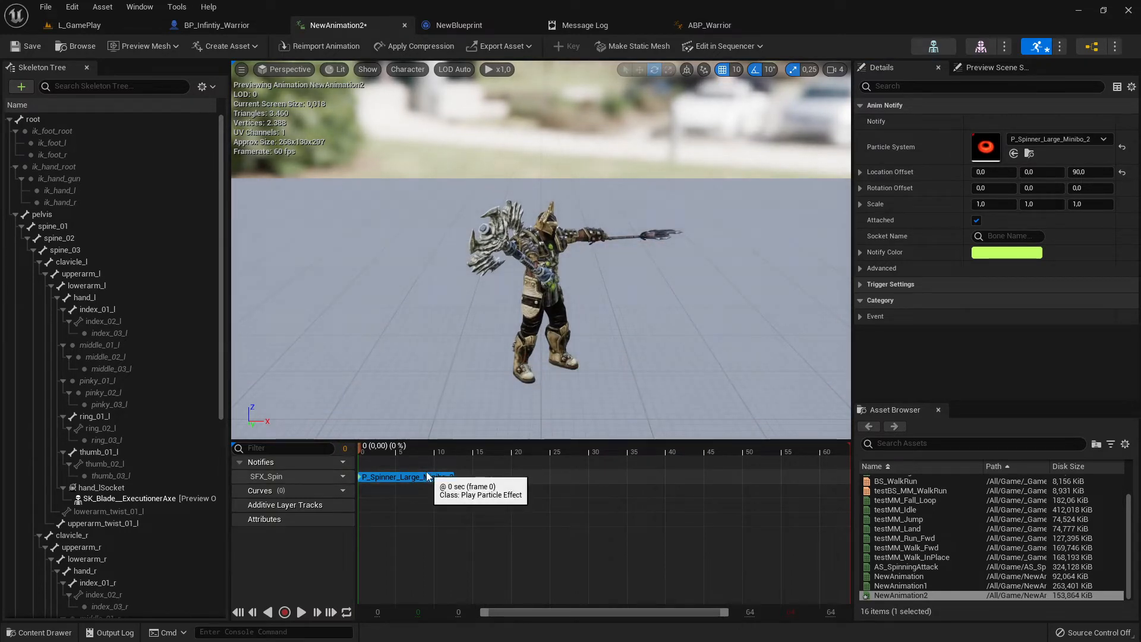
left_click(36, 51)
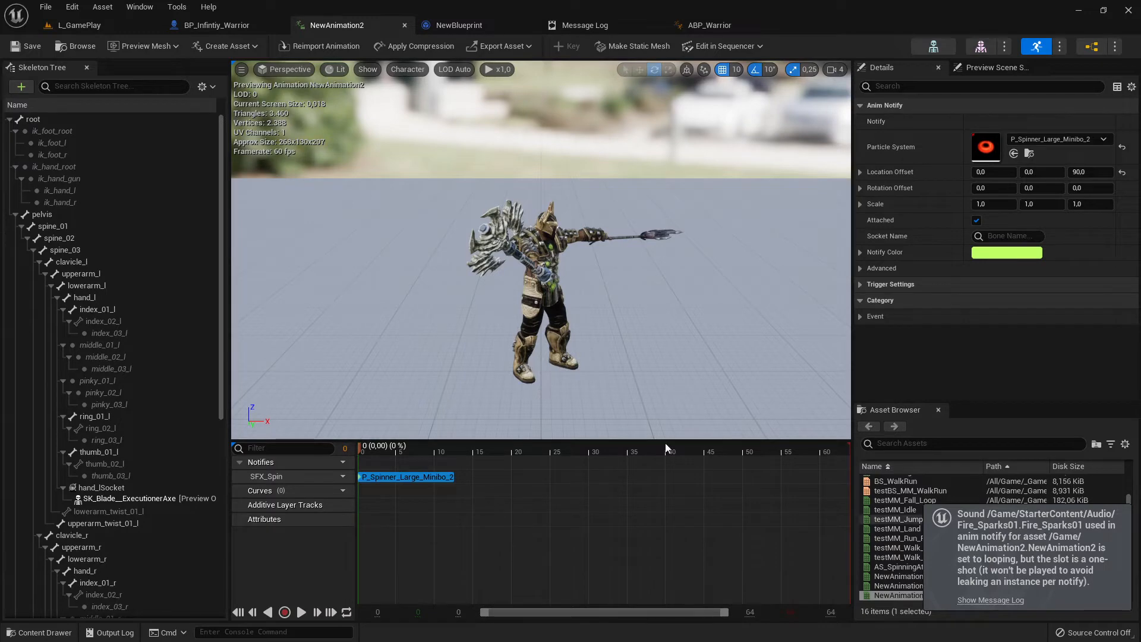
- Play-test the L_GamePlay level, running the warrior around and triggering its attacks to check the spin and fire effects, and end the session
left_click(82, 26)
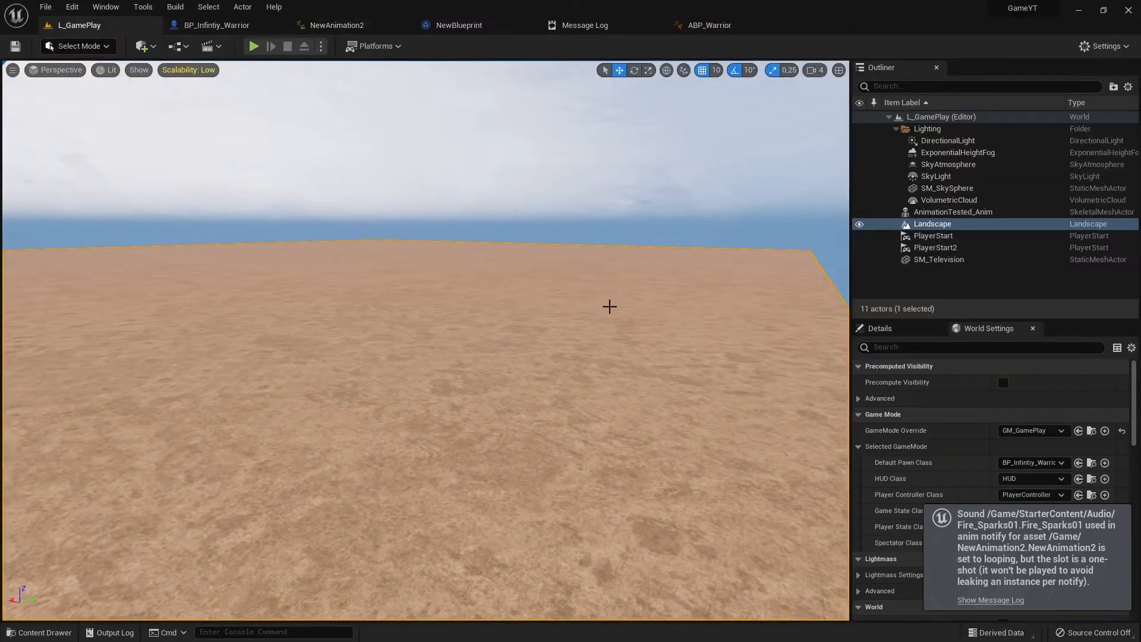
right_click_drag(443, 244, 398, 265)
left_click(253, 46)
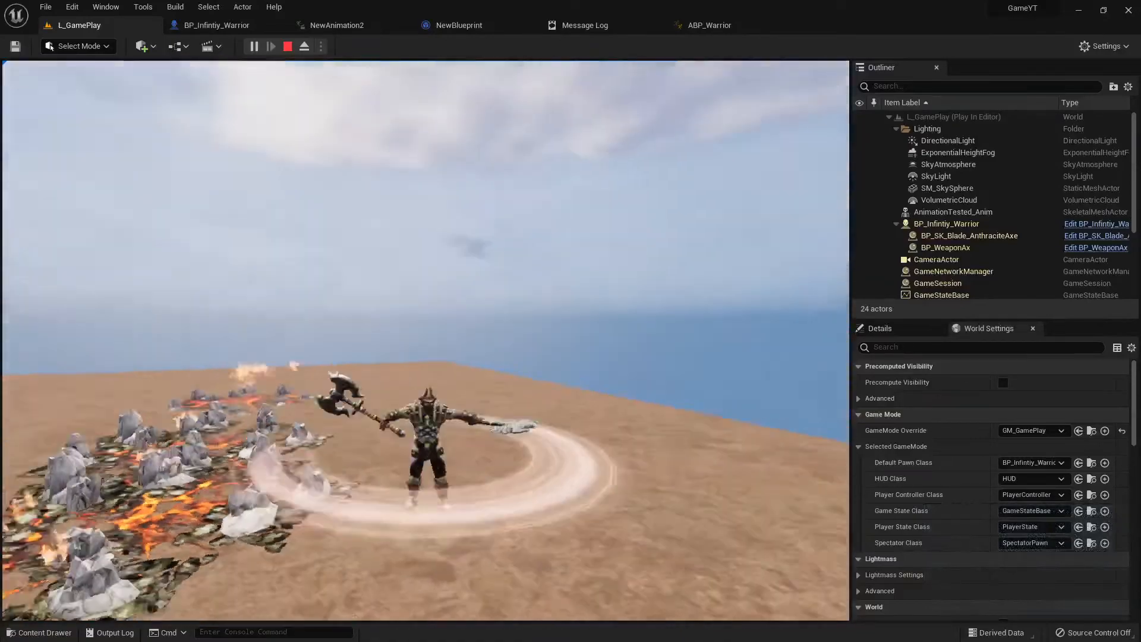
key("w")
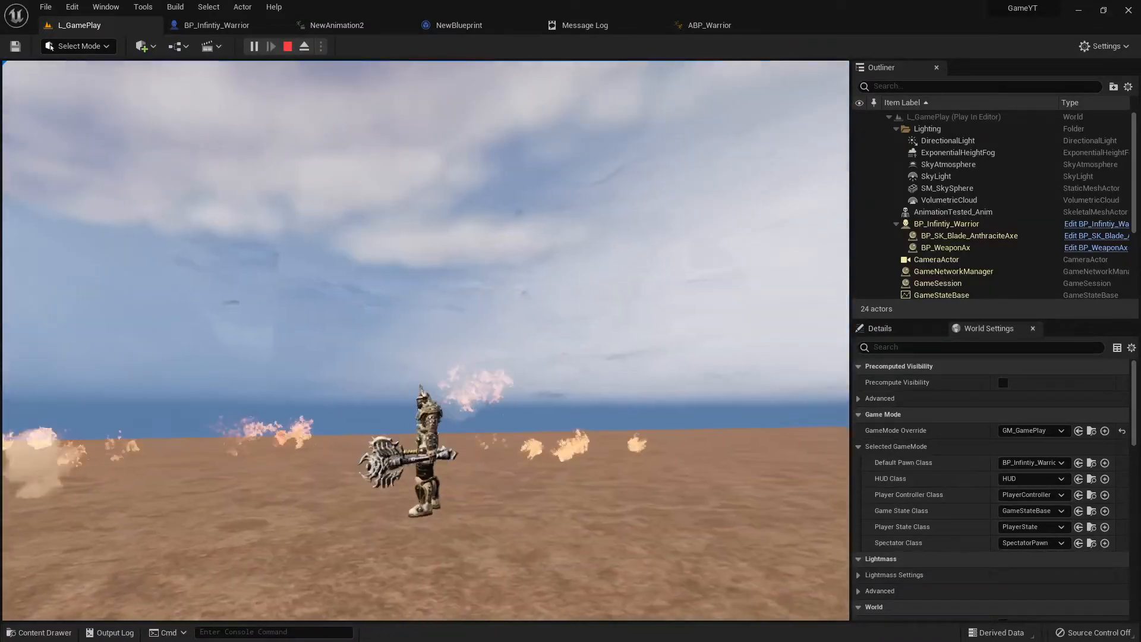
key("w")
key("w")
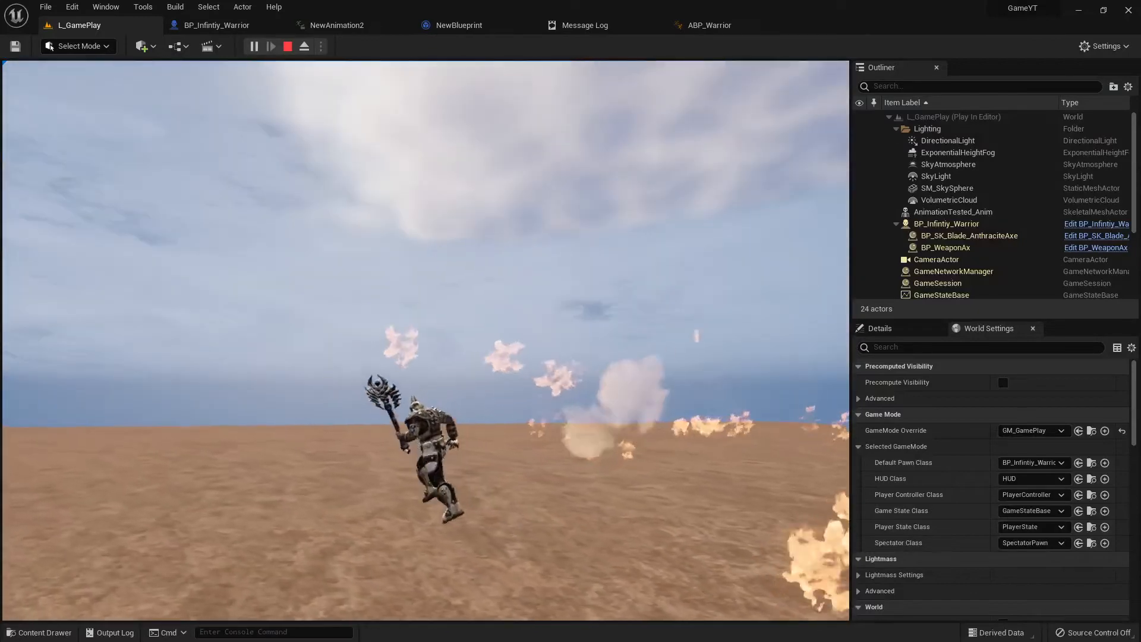
key("a")
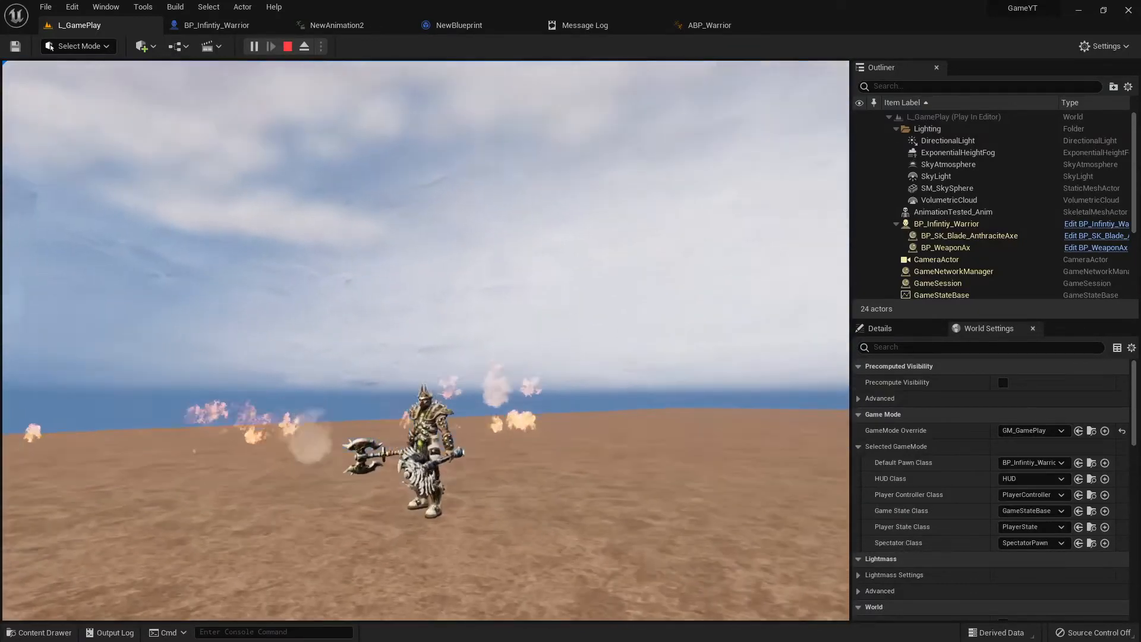
key("q")
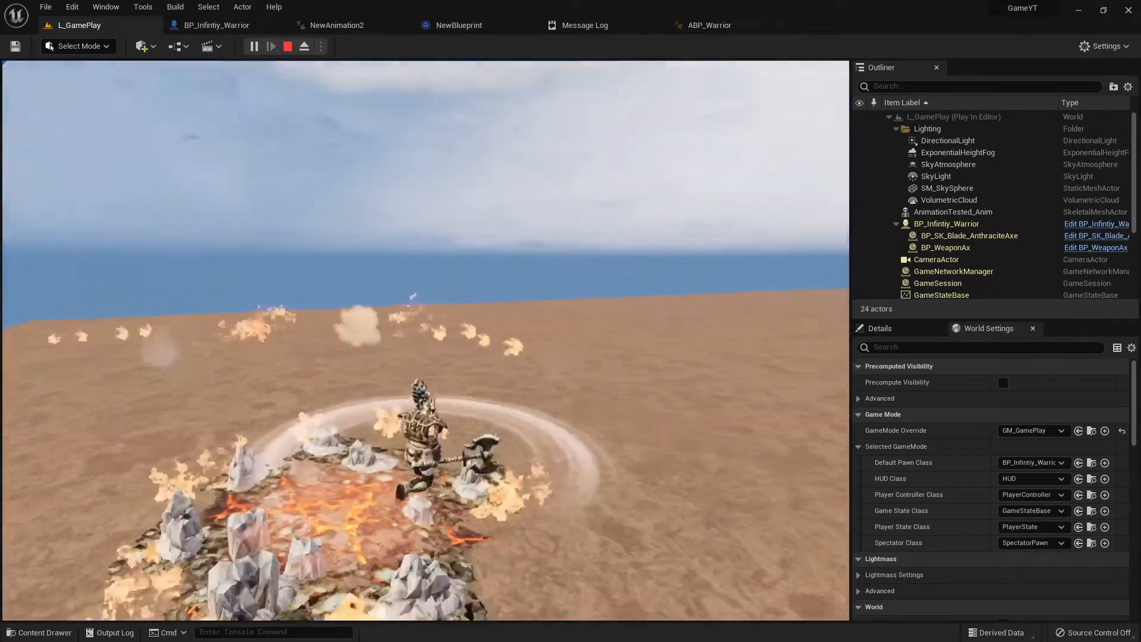
key("w")
key("q")
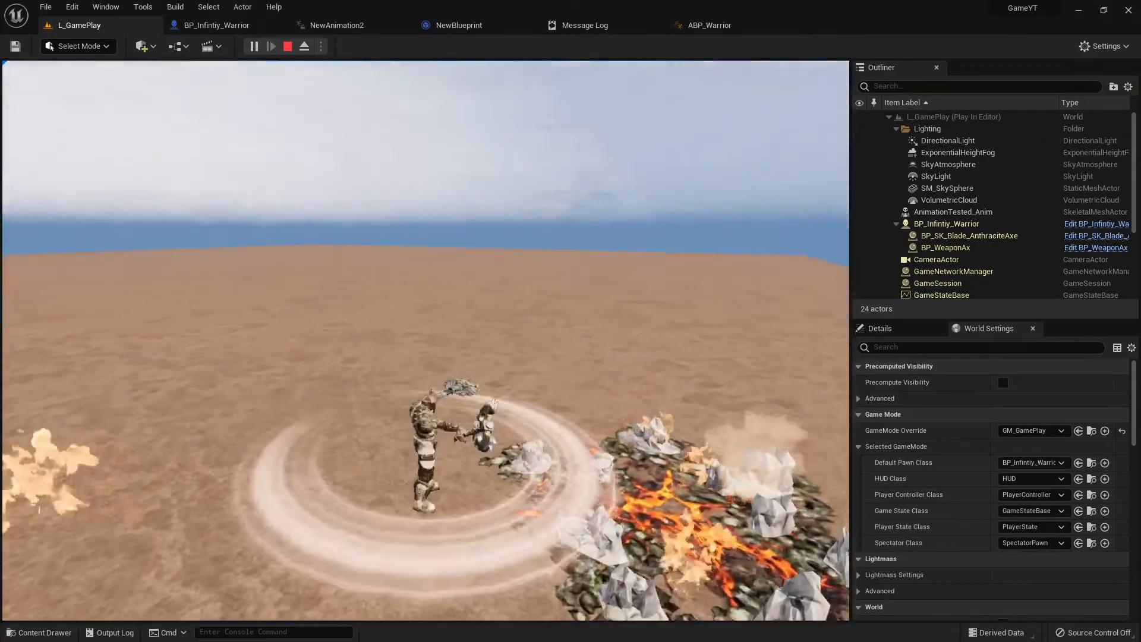
key("d")
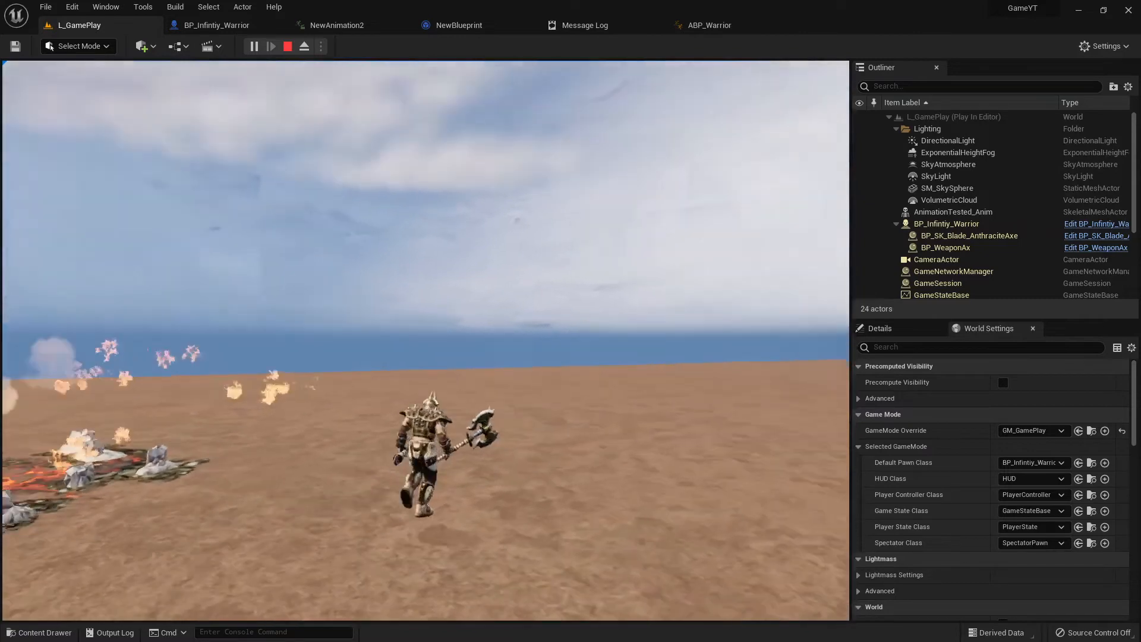
key("d")
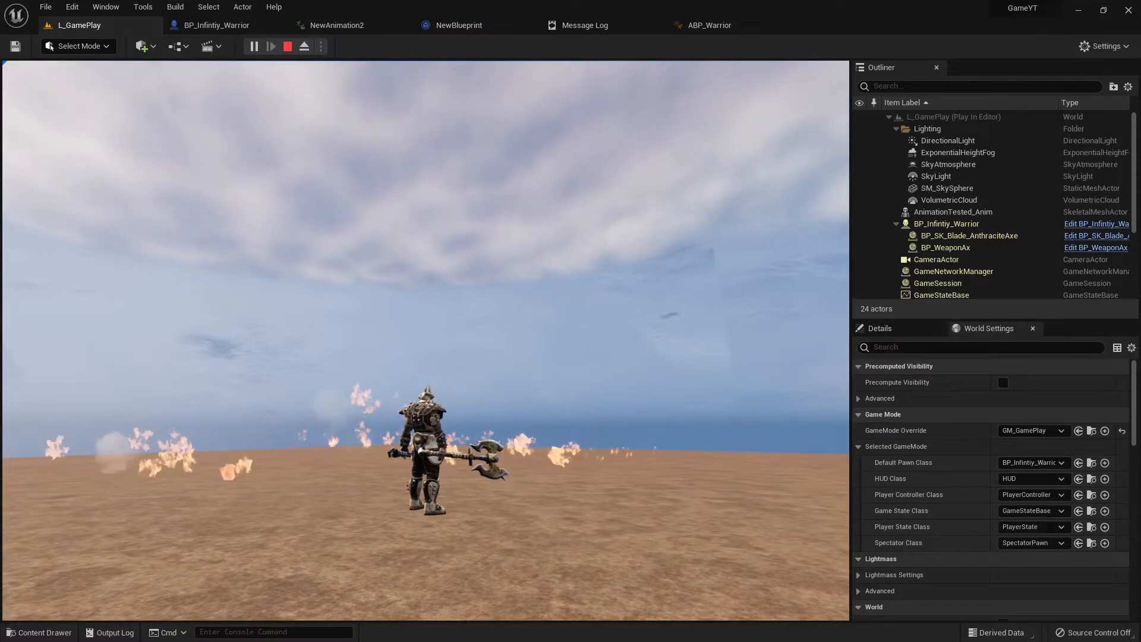
key("Escape")
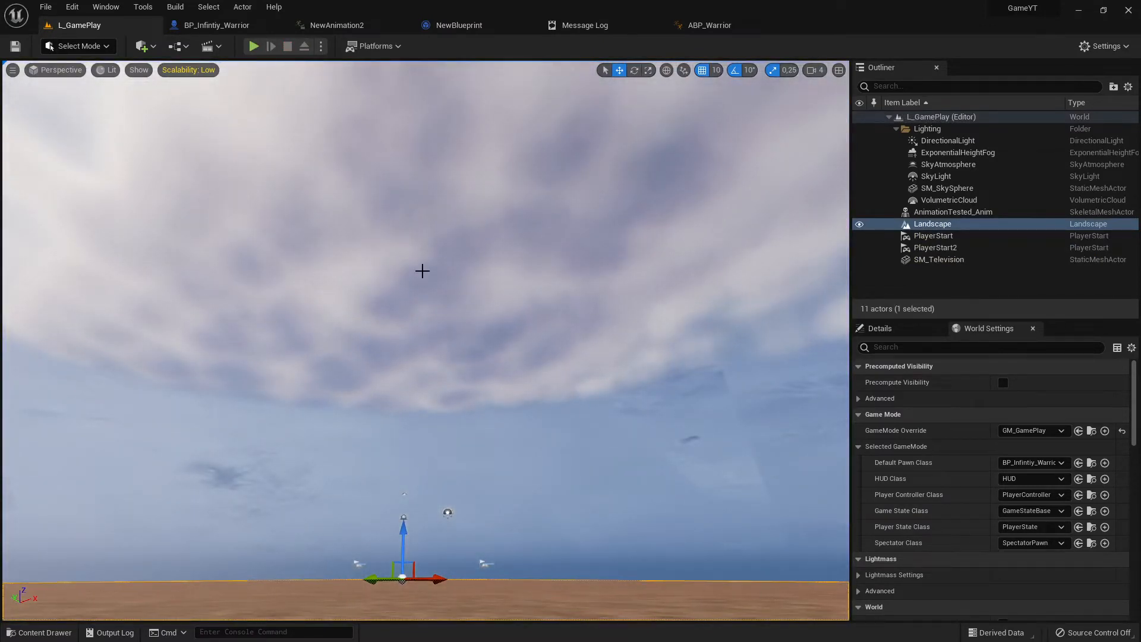
- Add a notify track named Sound to the NewAnimation2 animation
left_click(208, 27)
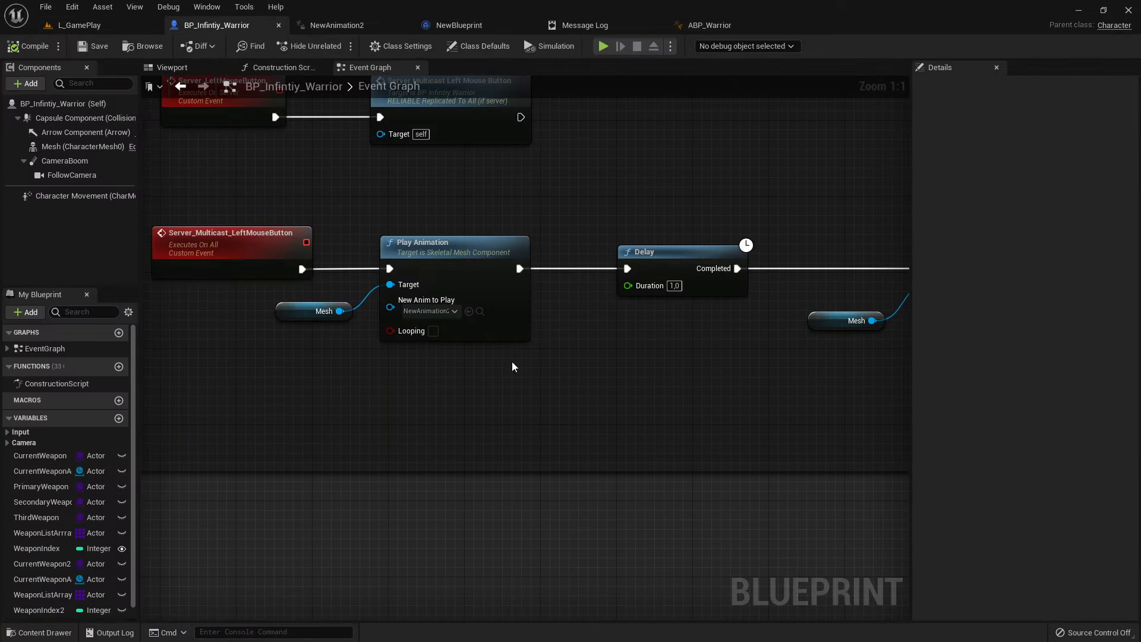
left_click(334, 26)
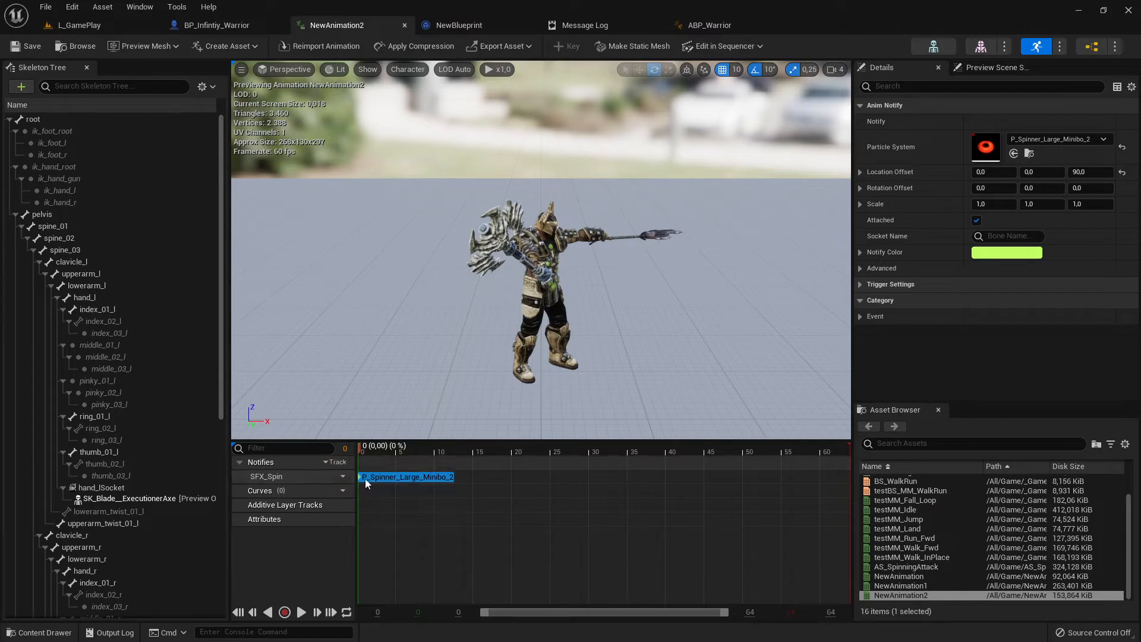
left_click(335, 462)
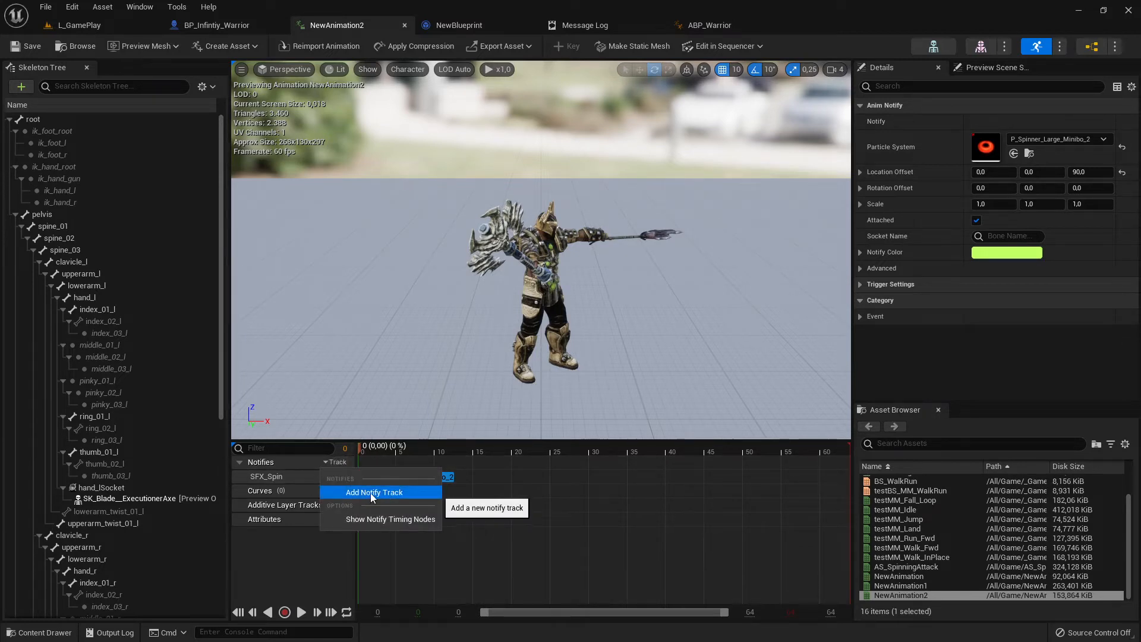
left_click(387, 493)
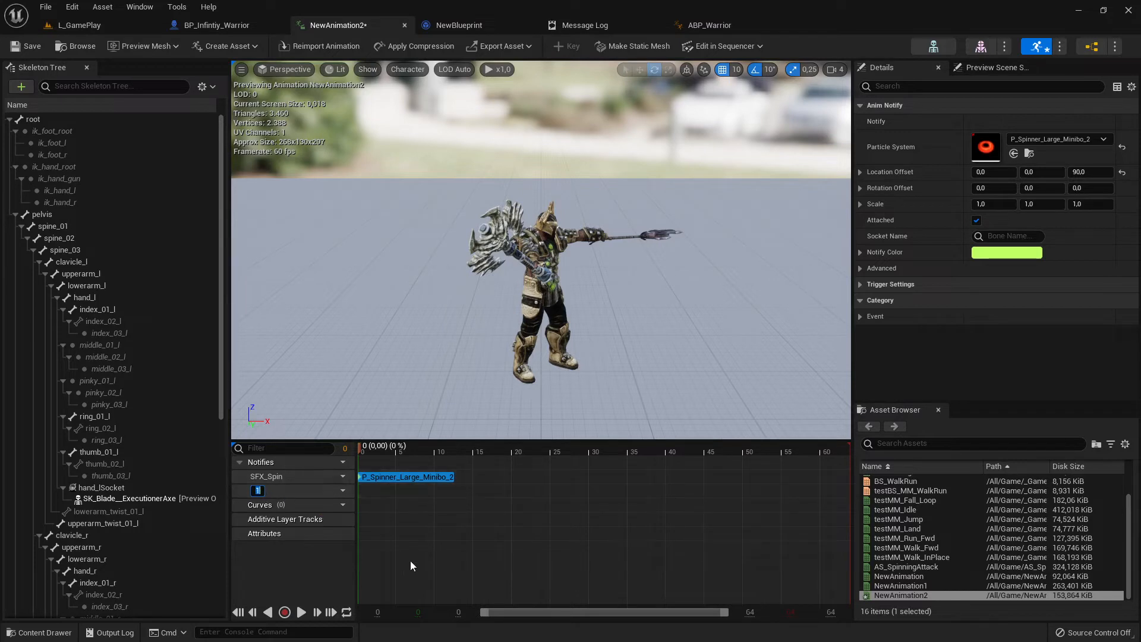
type("Sound")
key("Return")
- Add a Play Sound notify to the Sound track, move it to frame 0 and show its settings
right_click(370, 493)
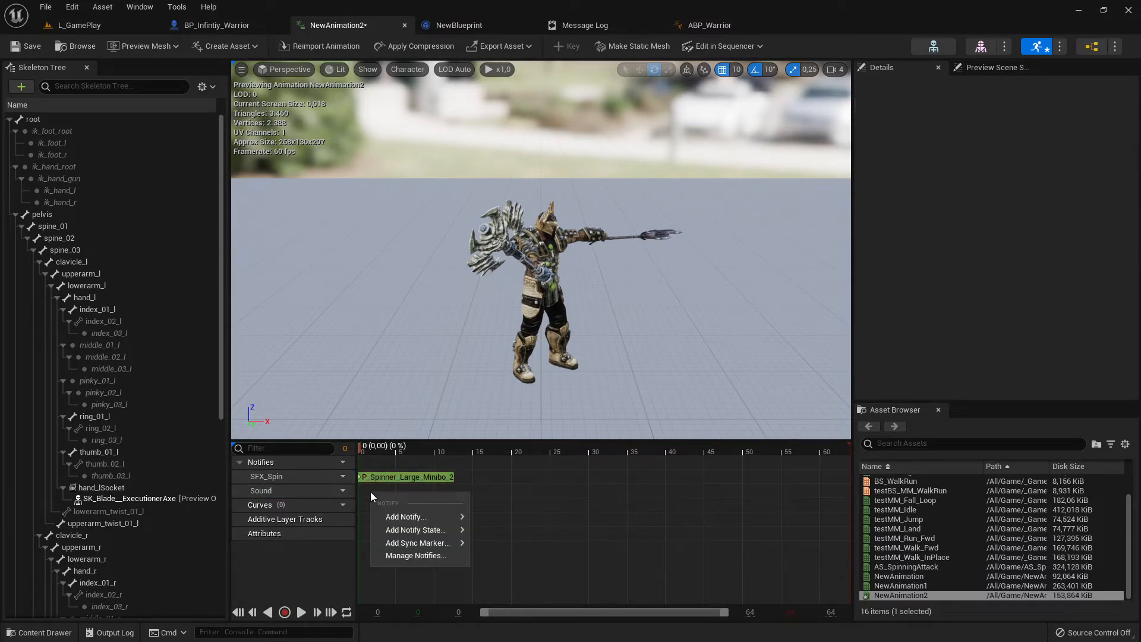
mouse_move(431, 515)
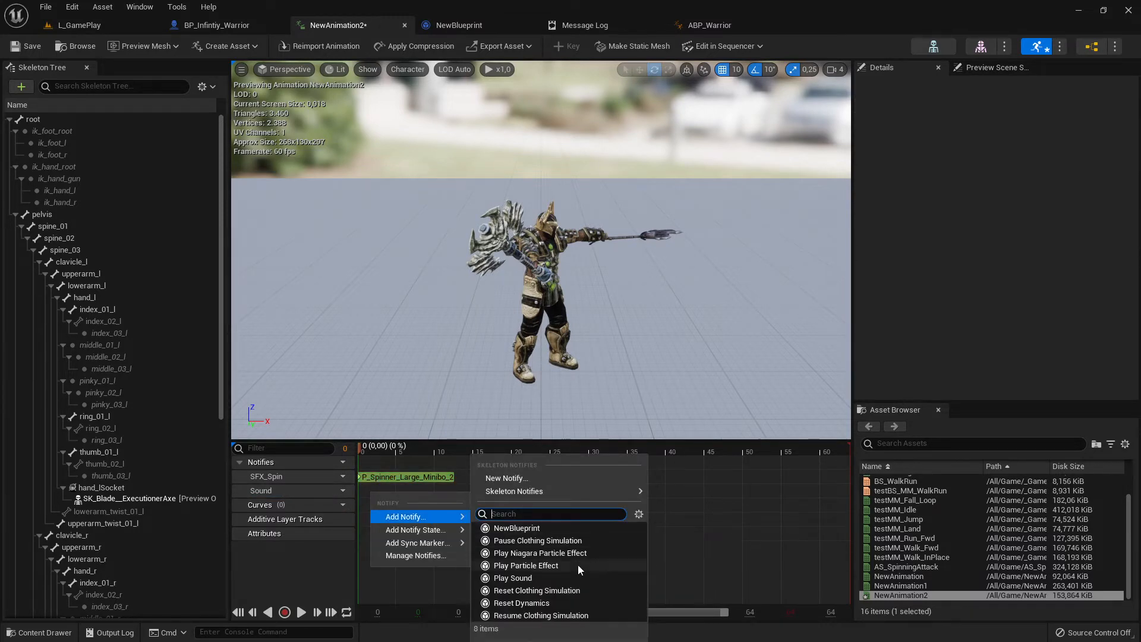
left_click(535, 577)
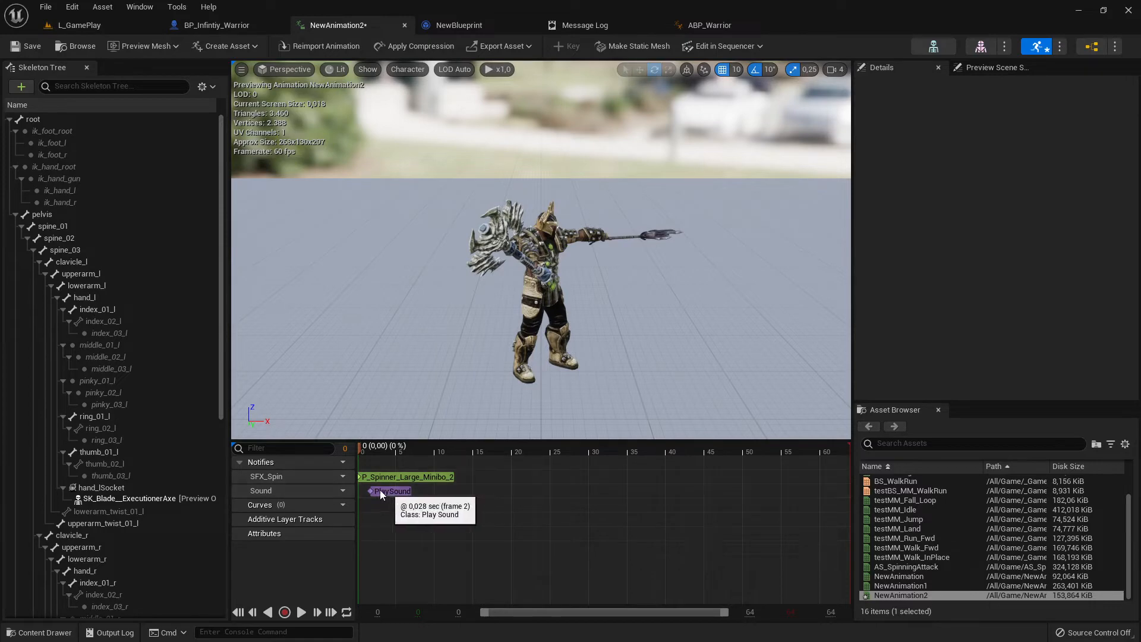
left_click_drag(385, 498, 372, 490)
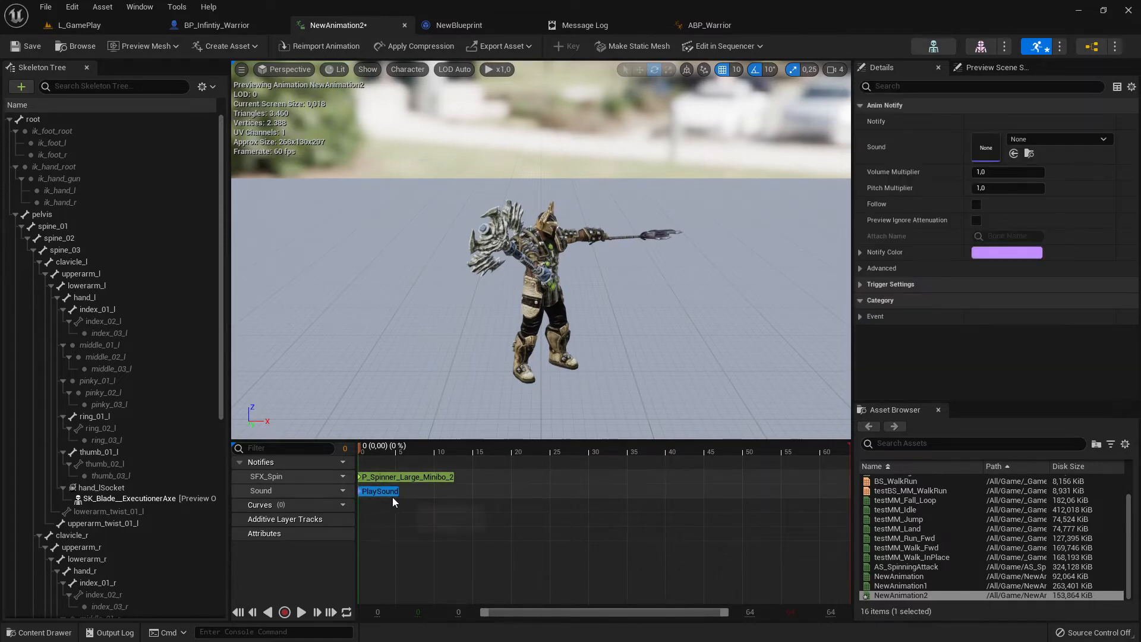
left_click(437, 498)
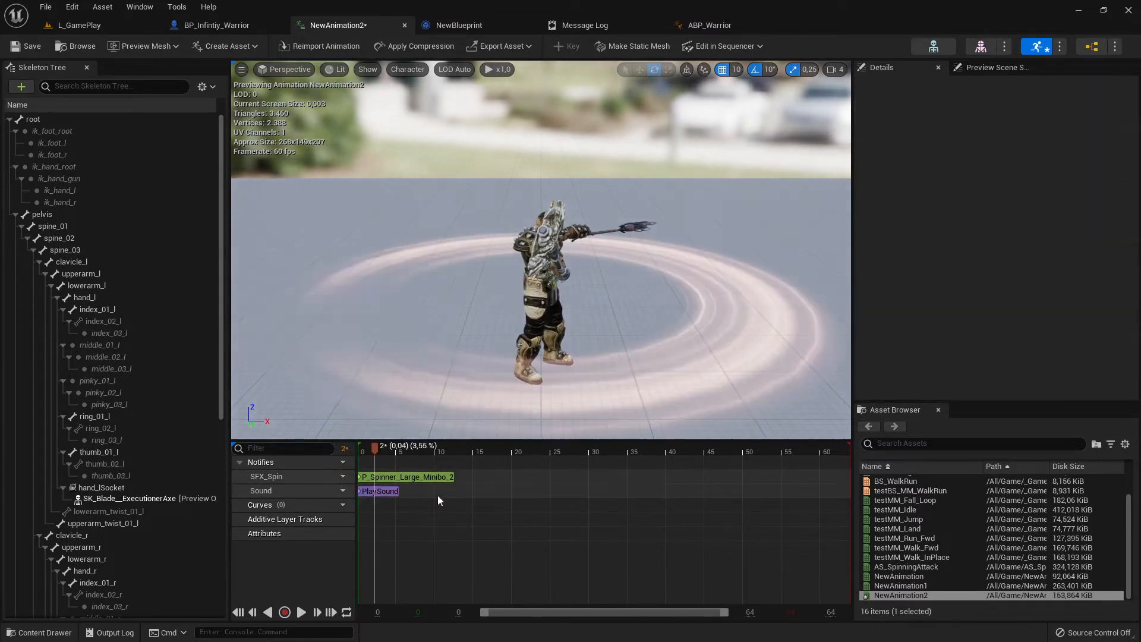
left_click(379, 491)
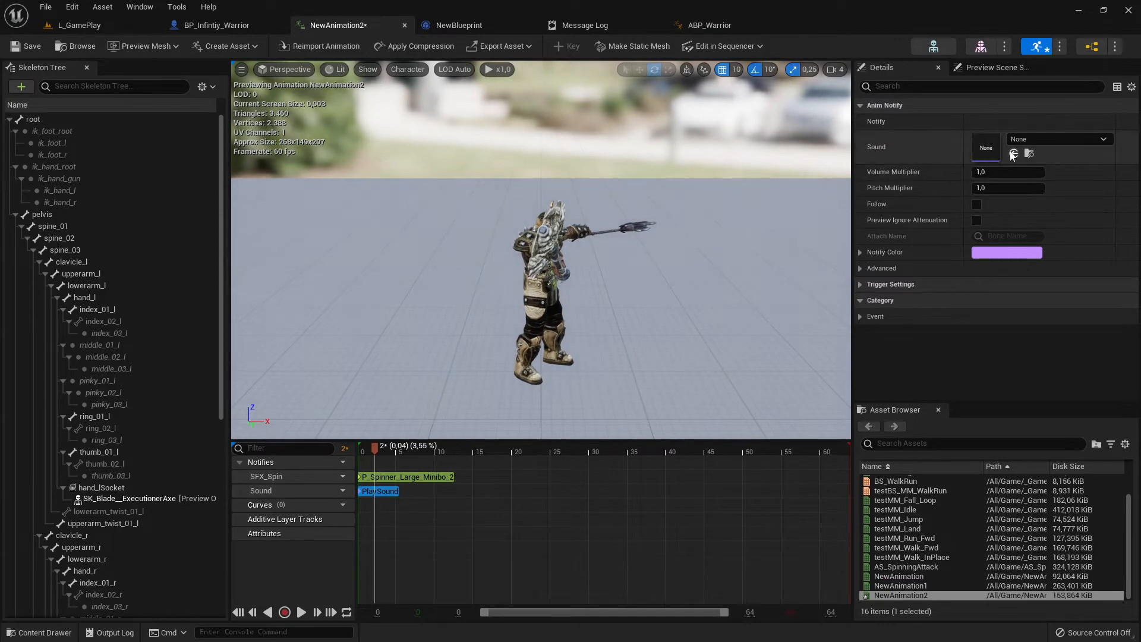
- In L_GamePlay, open the content assets and collapse the expanded InfinityBladeEffects and _GameYT folders in the folder tree
left_click(79, 25)
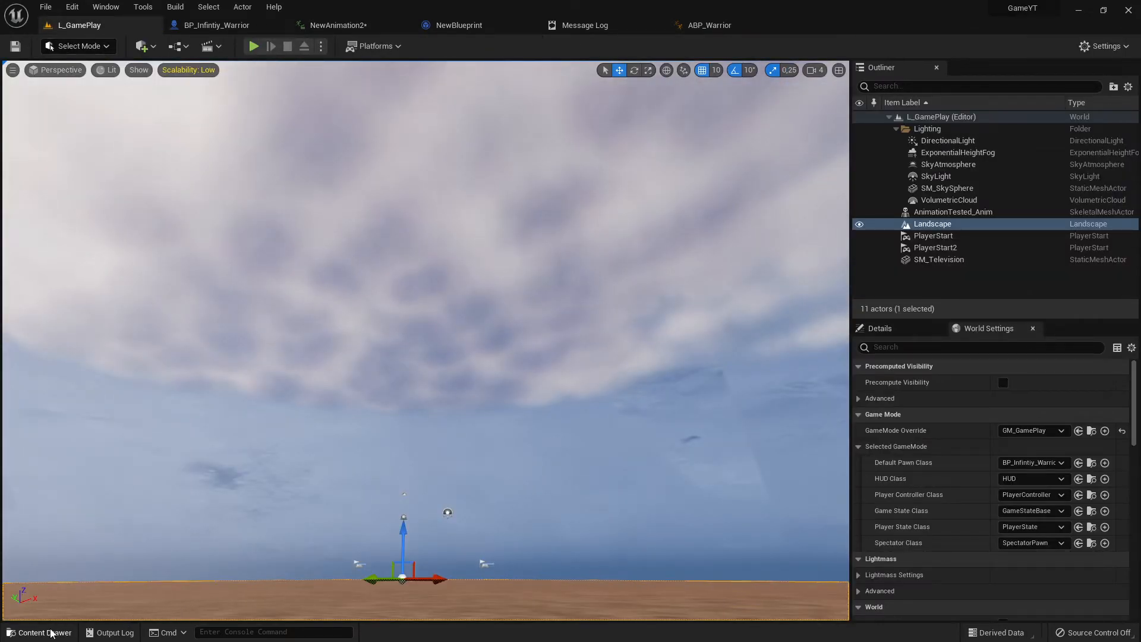
left_click(42, 632)
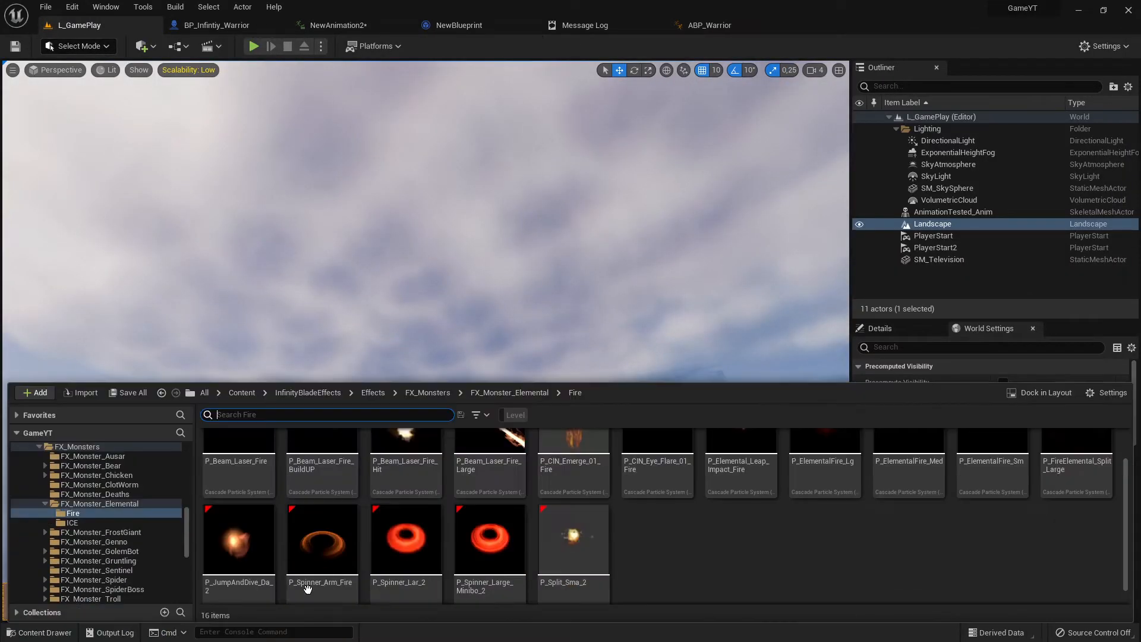
double_click(48, 447)
scroll(37, 467, "up", 5)
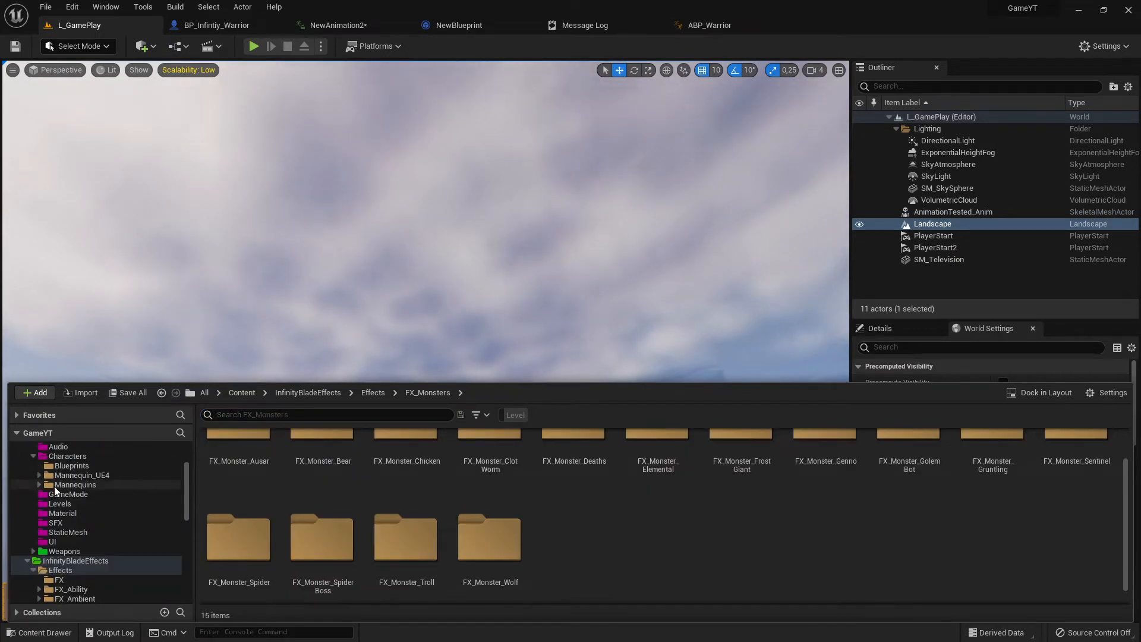
double_click(28, 563)
scroll(37, 493, "up", 3)
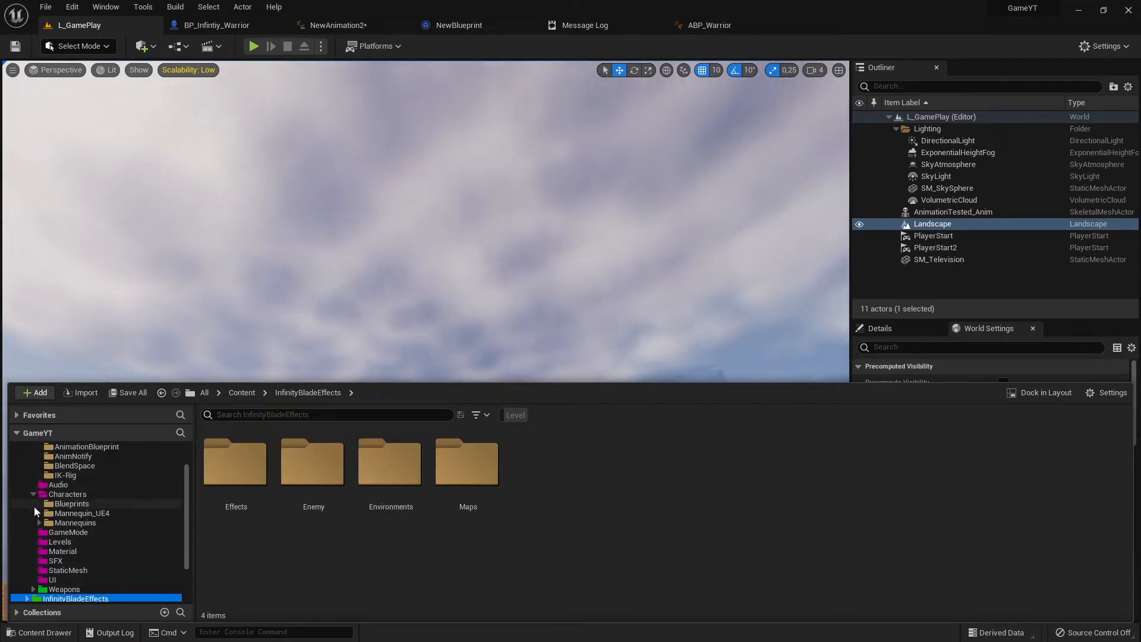
left_click(31, 494)
scroll(53, 497, "up", 3)
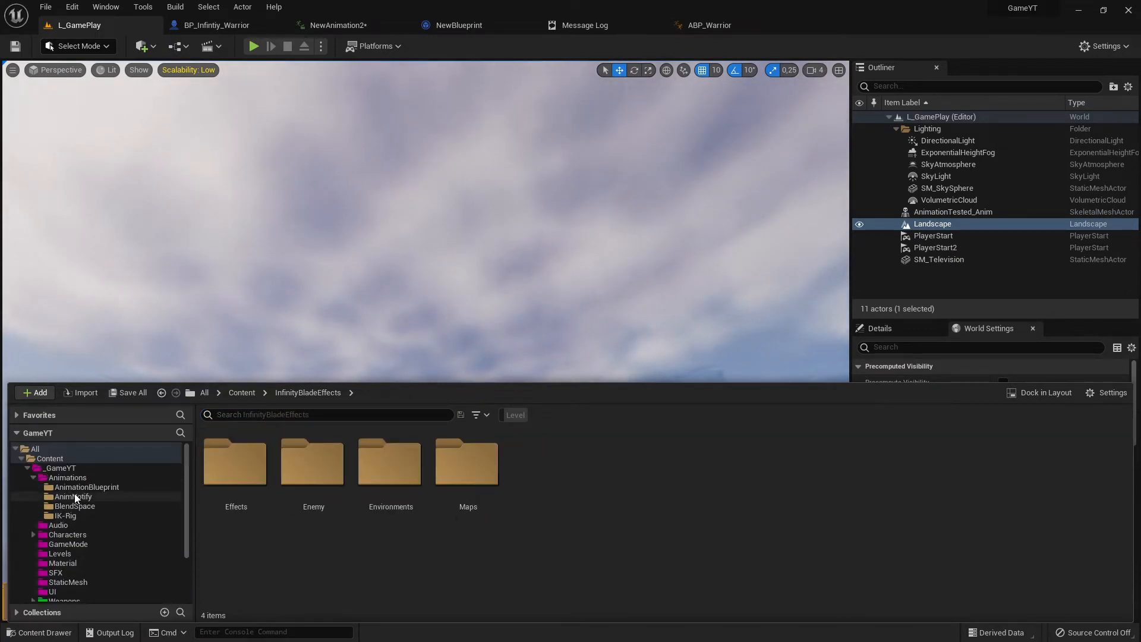
left_click(34, 478)
left_click(27, 470)
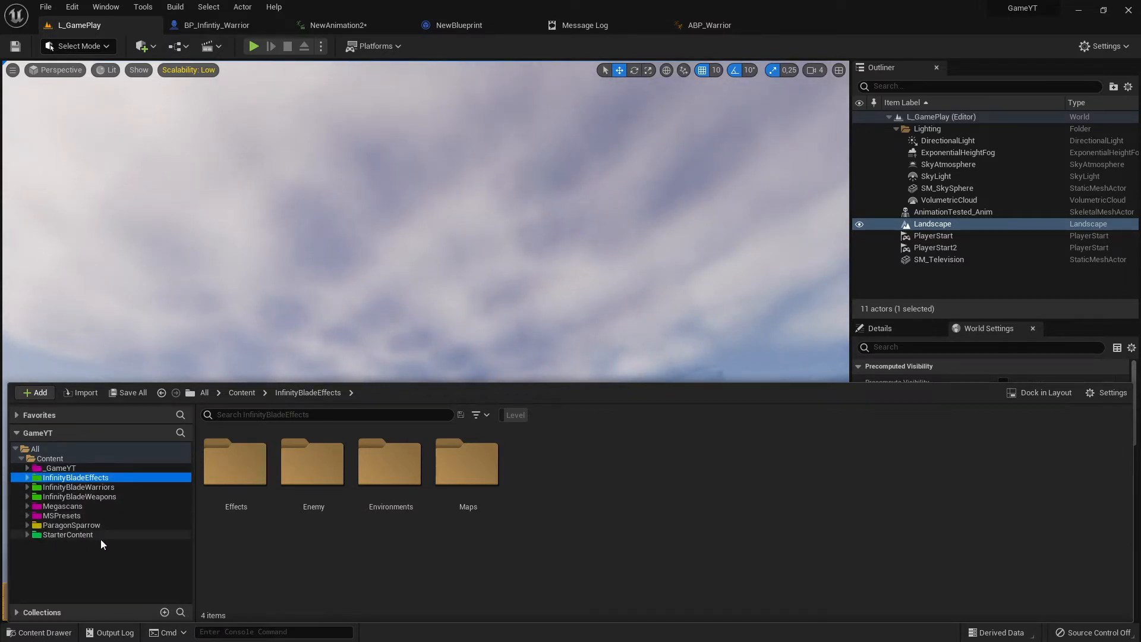
- Open the Audio folder inside StarterContent
left_click(83, 535)
left_click(306, 470)
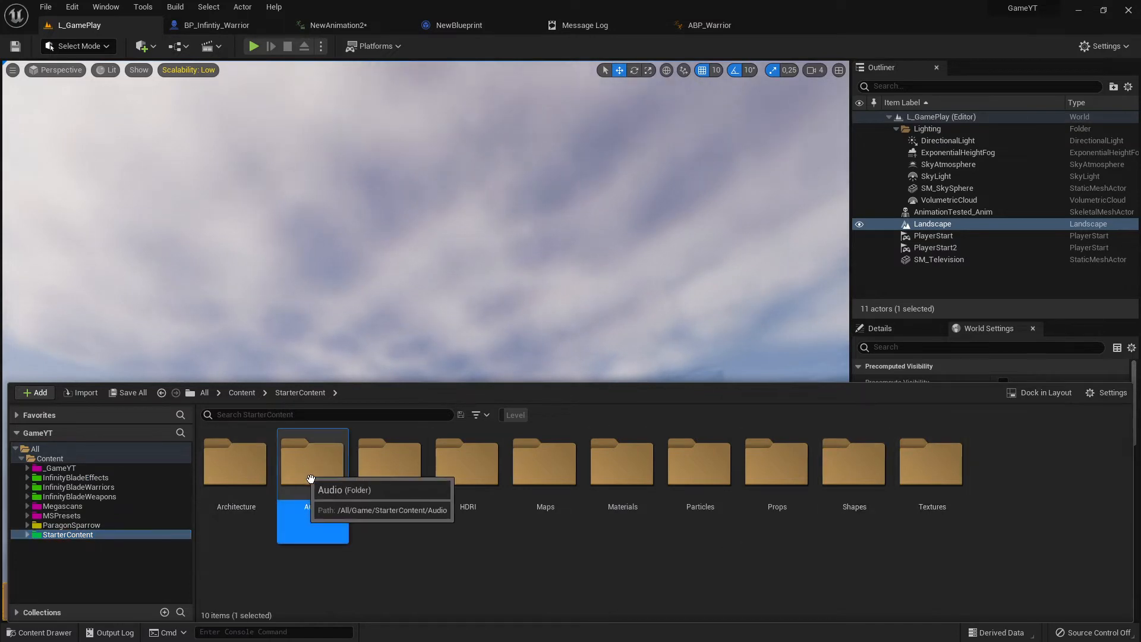
double_click(327, 485)
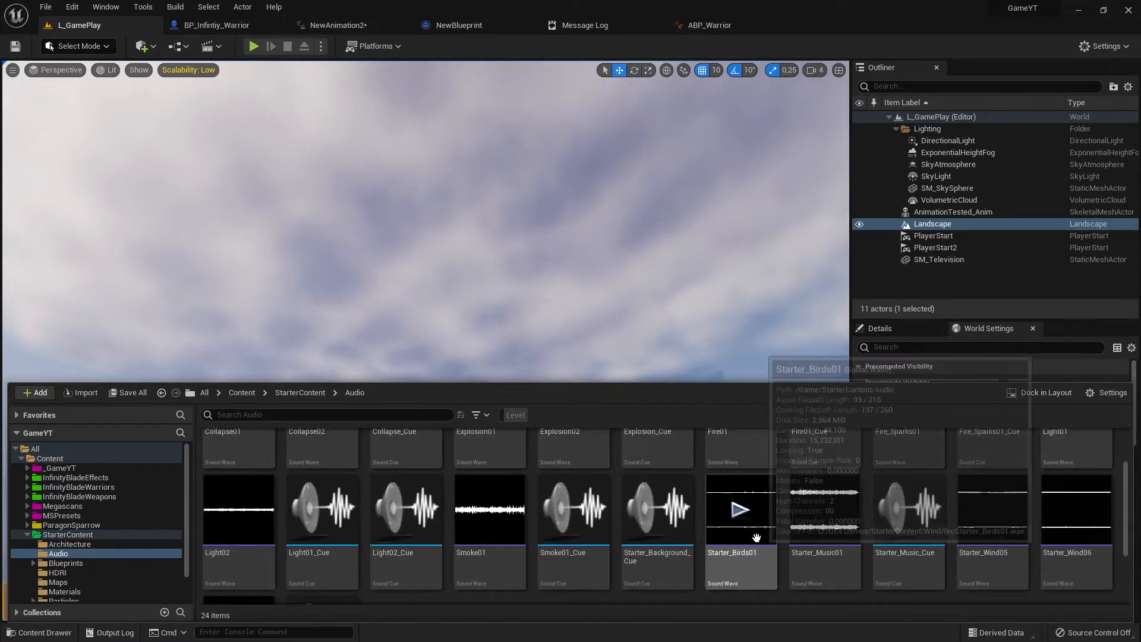
- Listen to the Fire01, Fire_Sparks01, Light01 and Explosion02 sound waves to compare candidates for the spin attack
left_click(740, 464)
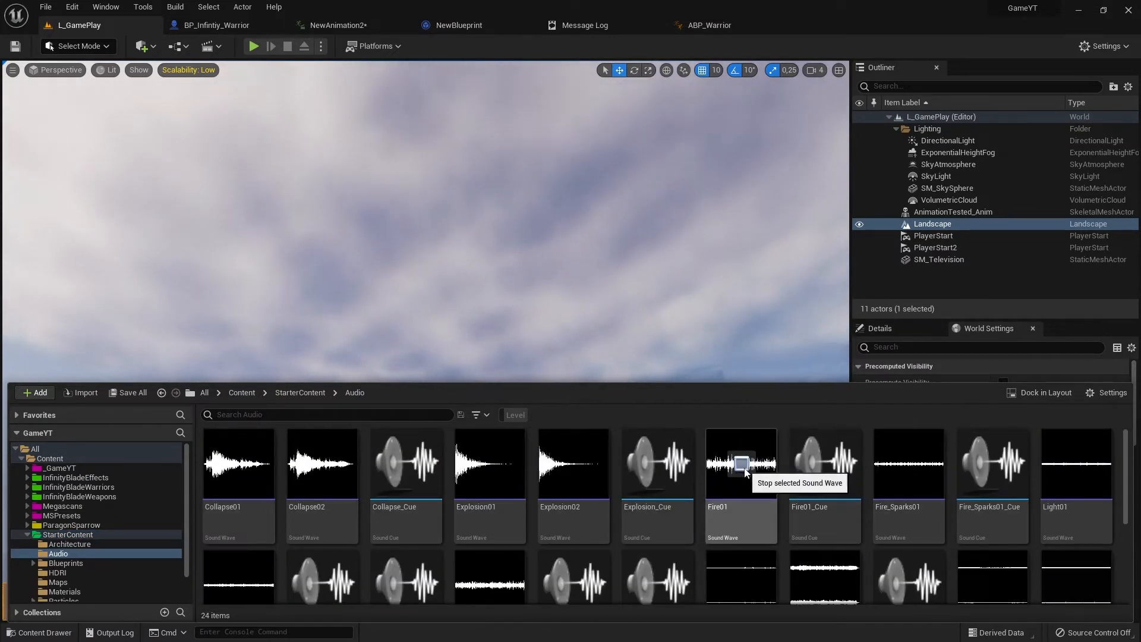
left_click(741, 464)
left_click(915, 466)
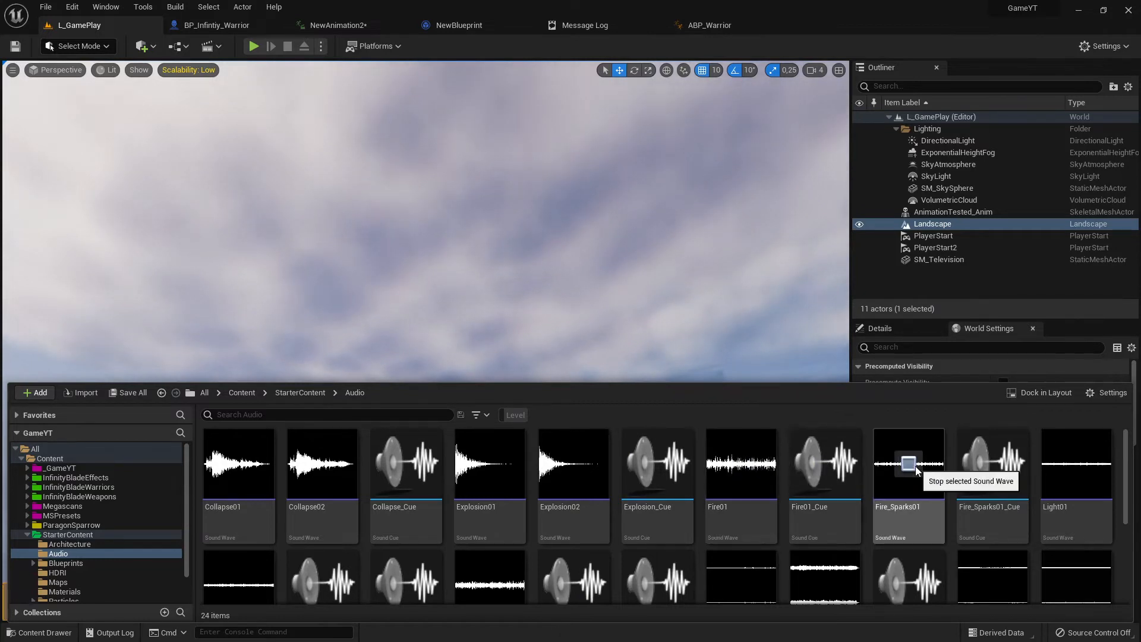
left_click(914, 465)
left_click(1077, 466)
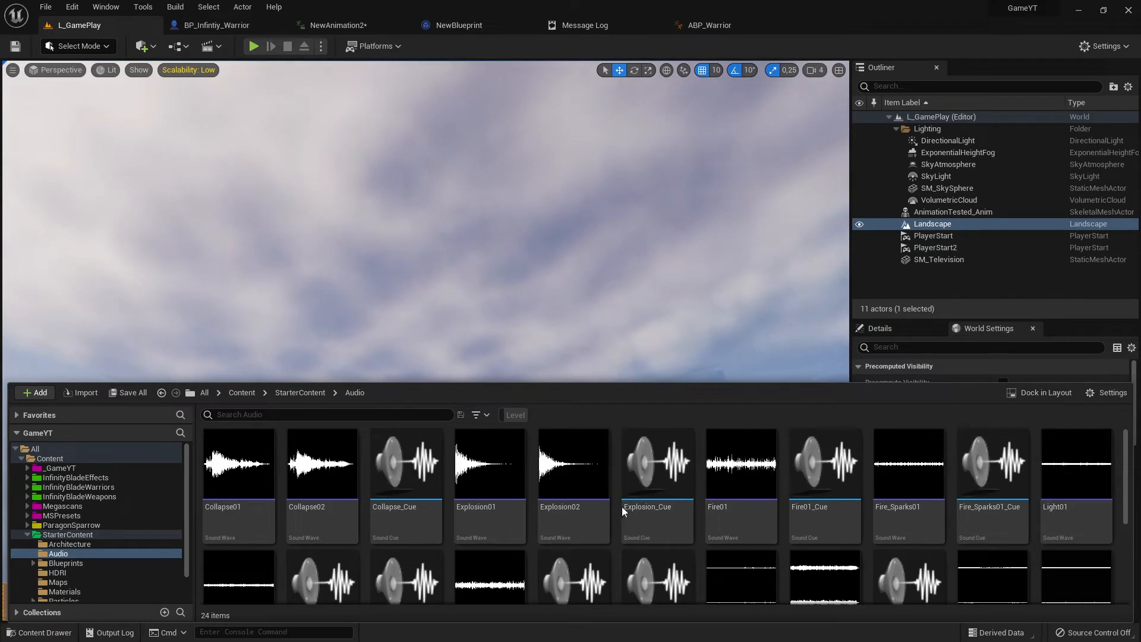
left_click(740, 464)
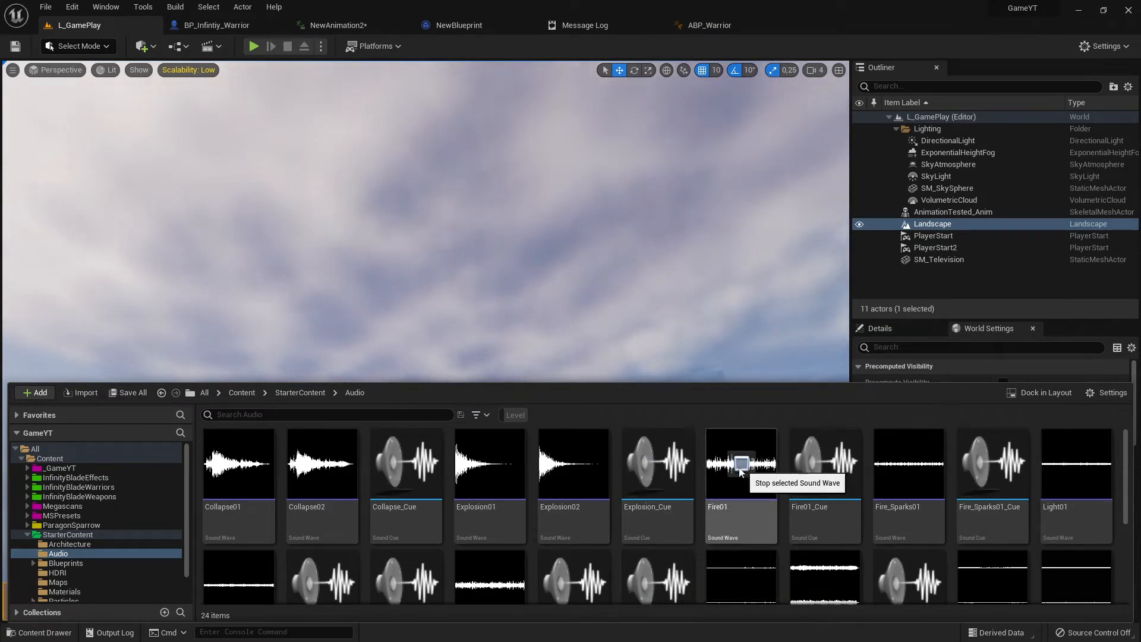
left_click(571, 465)
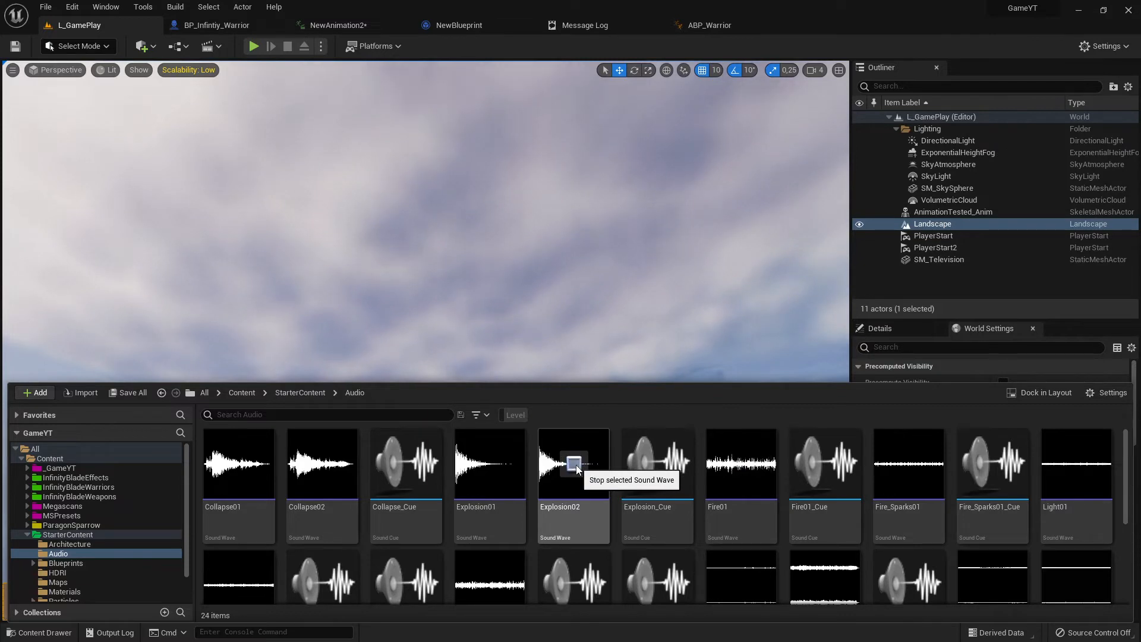
left_click(586, 507)
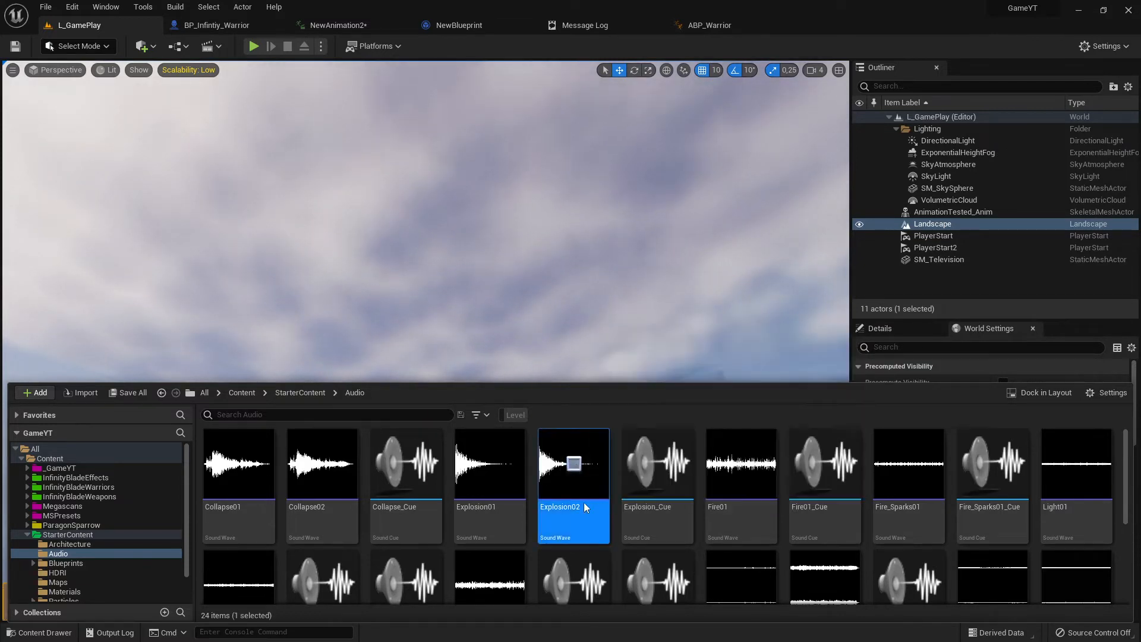
double_click(585, 507)
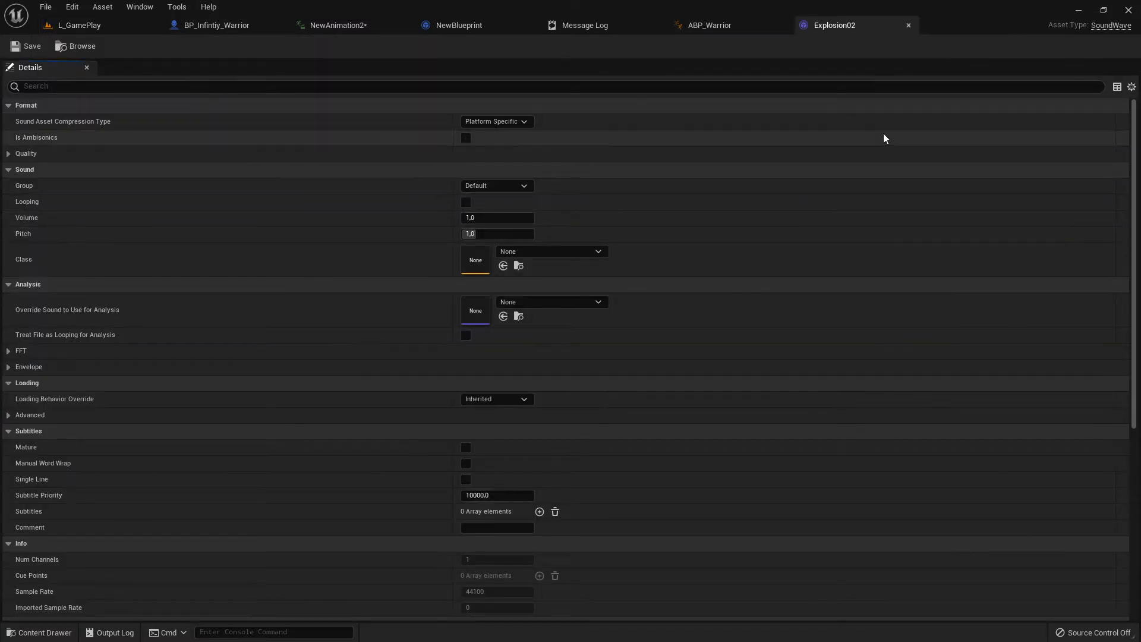
left_click(908, 25)
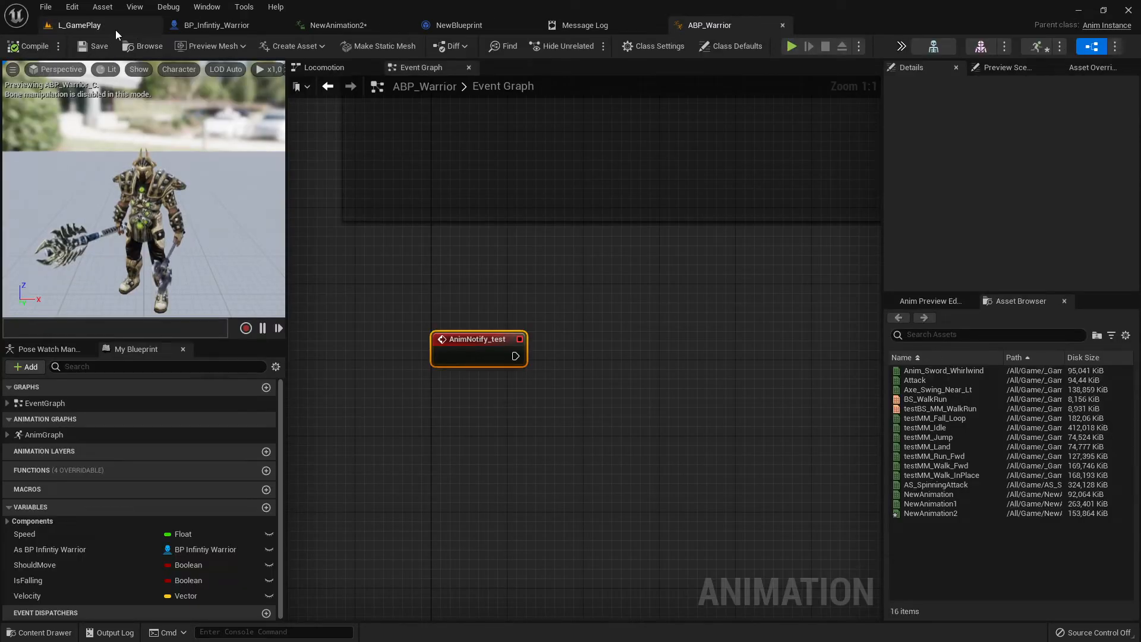
left_click(89, 25)
- Dock the content browser in the layout, preview the Explosion01 sound wave in the Audio folder and select it
left_click(71, 634)
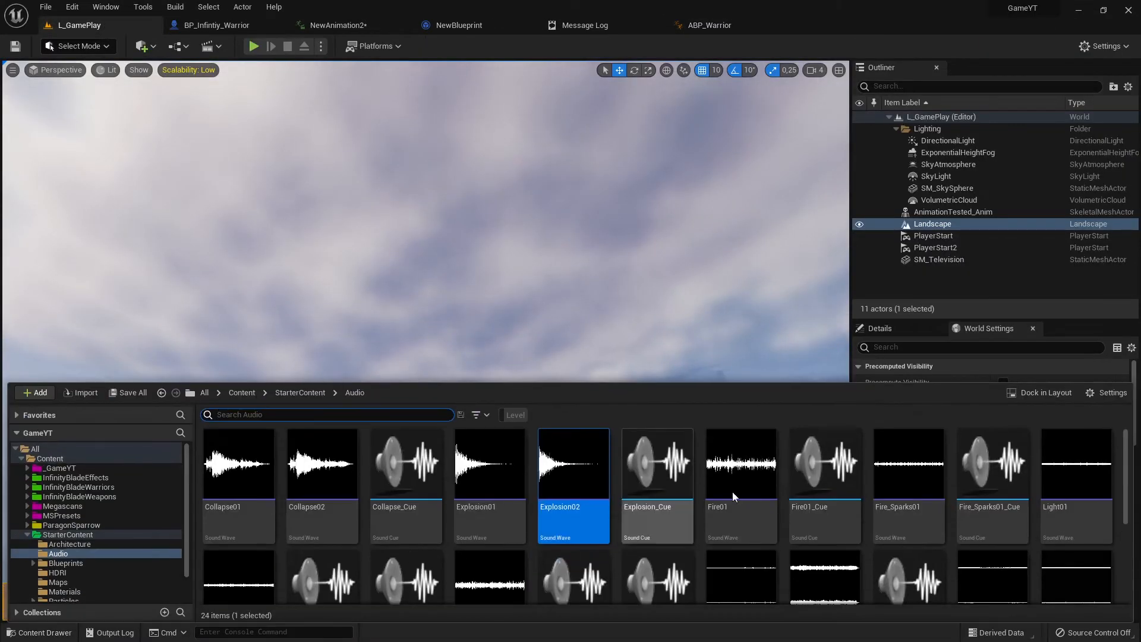
left_click(1051, 395)
scroll(445, 516, "down", 3)
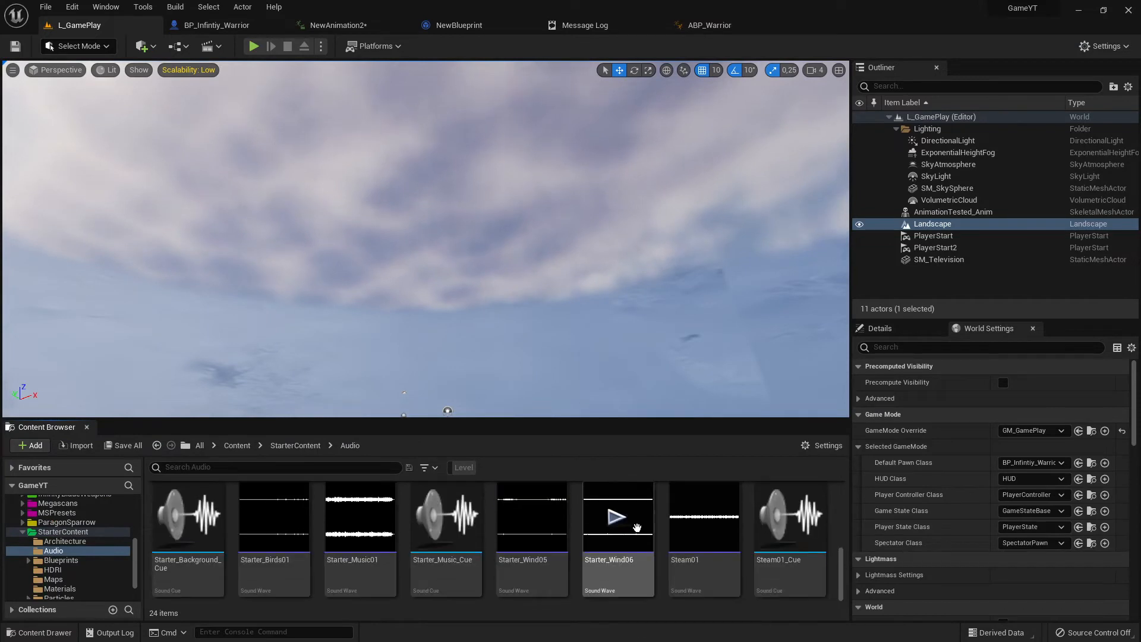
scroll(616, 553, "up", 3)
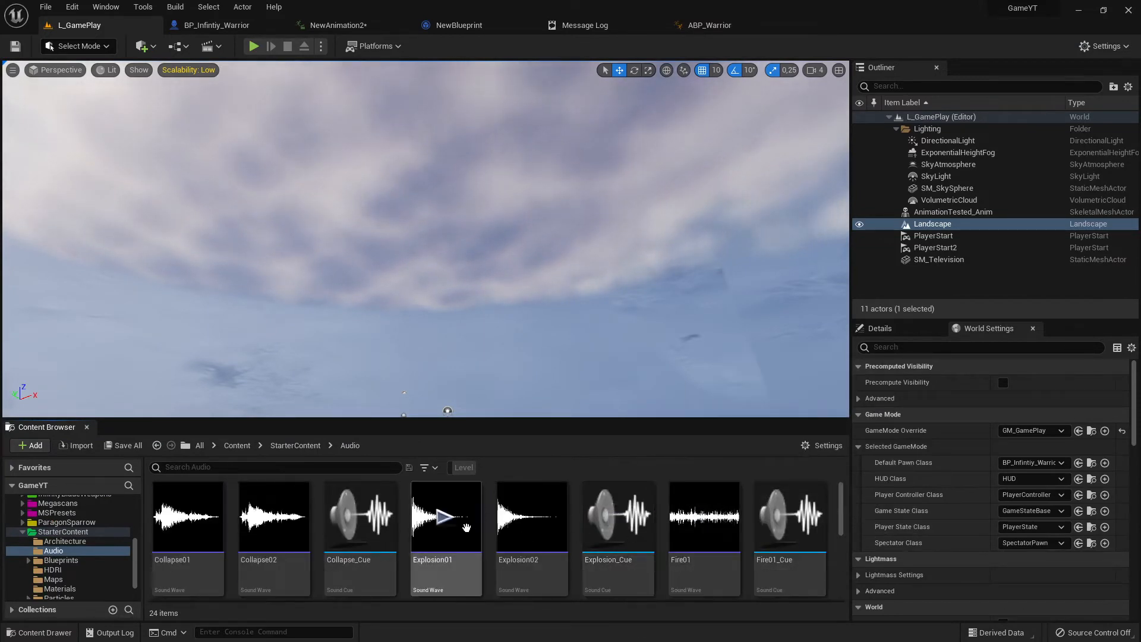
left_click(446, 516)
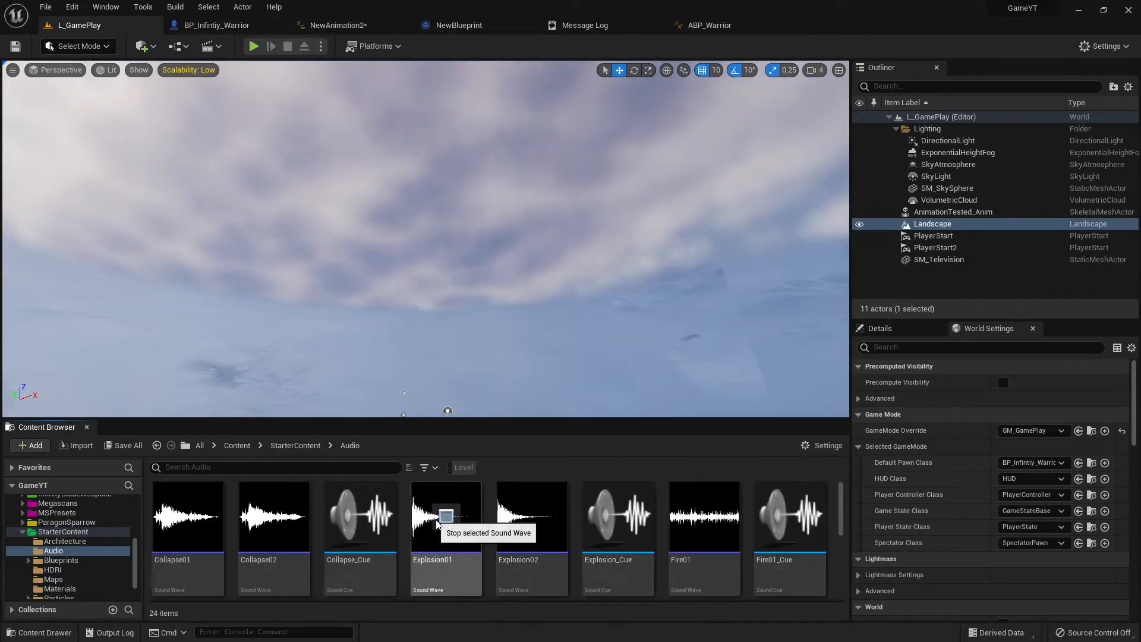
mouse_move(464, 529)
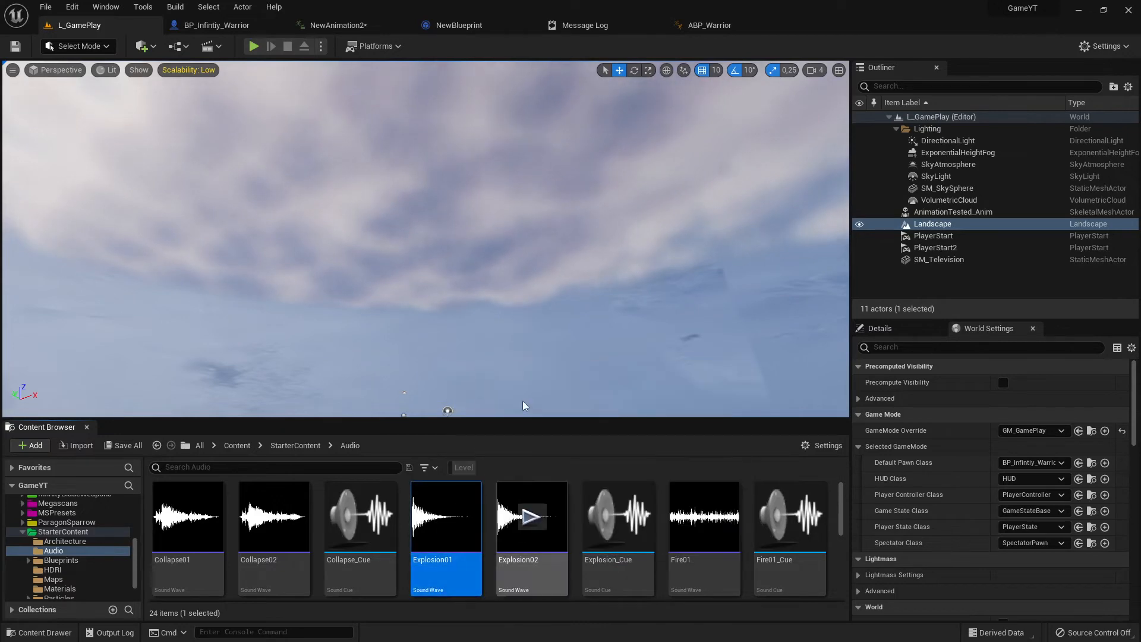
- Assign the selected Explosion01 sound to the Play Sound notify in NewAnimation2
left_click(211, 25)
left_click(334, 25)
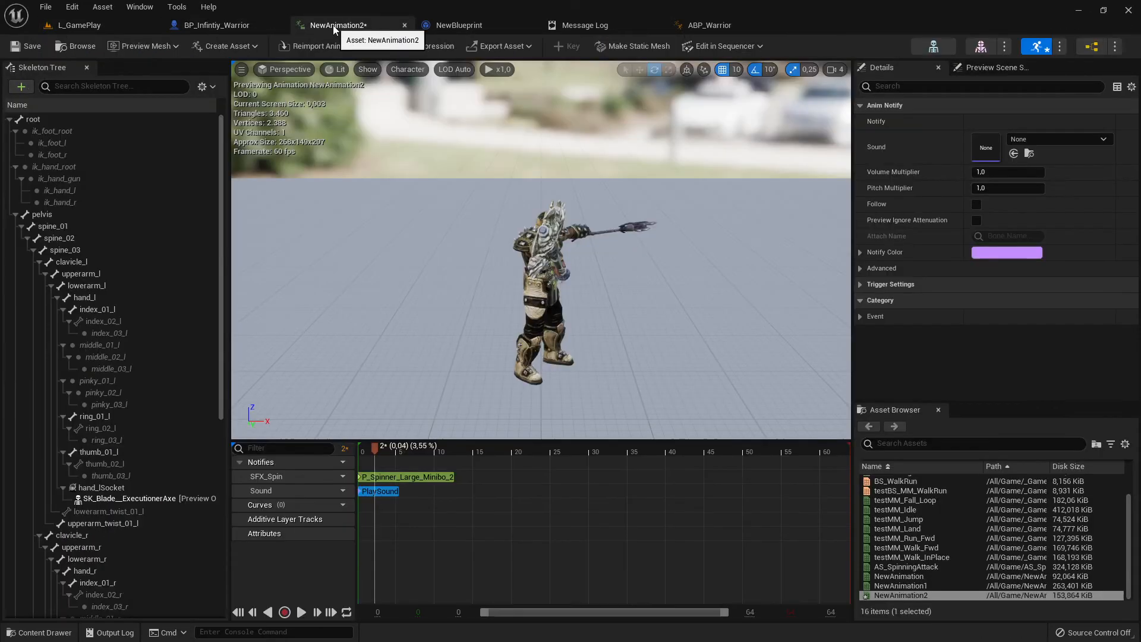
left_click(1013, 155)
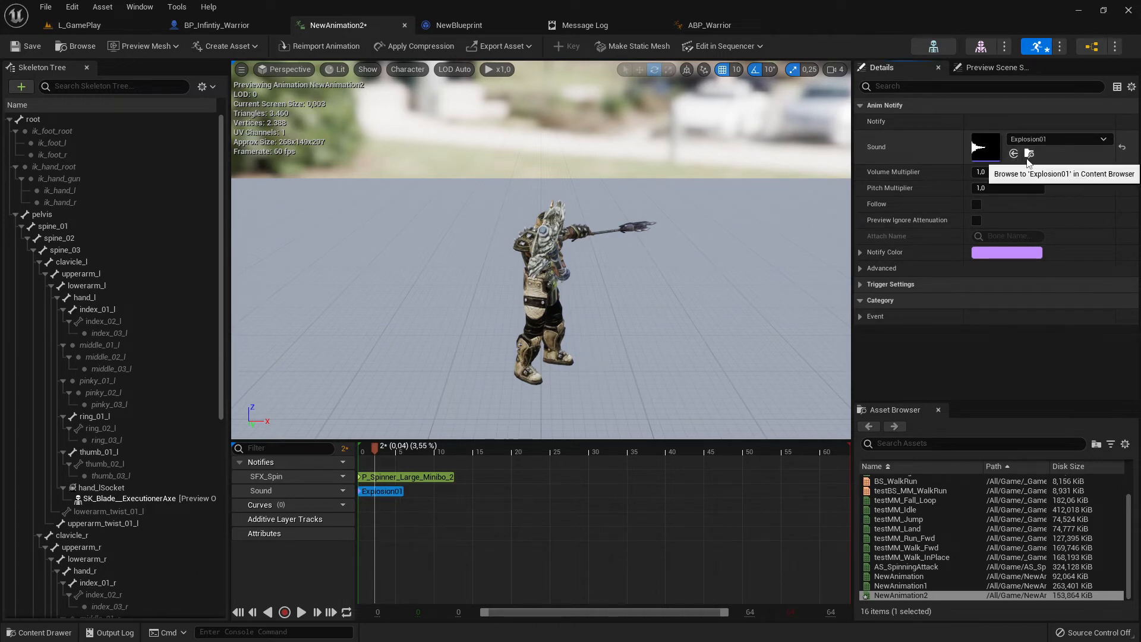
- Scrub through the NewAnimation2 timeline to preview the spin effect and sound, return to frame 0 and save the animation
left_click_drag(375, 450, 413, 454)
left_click_drag(477, 455, 326, 455)
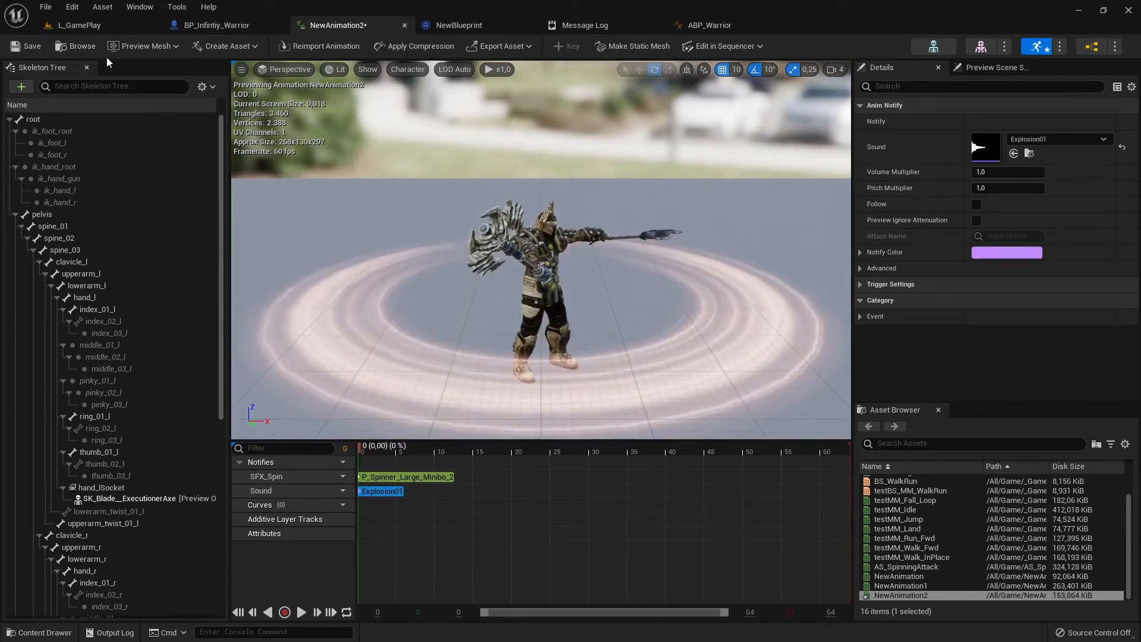
left_click(30, 50)
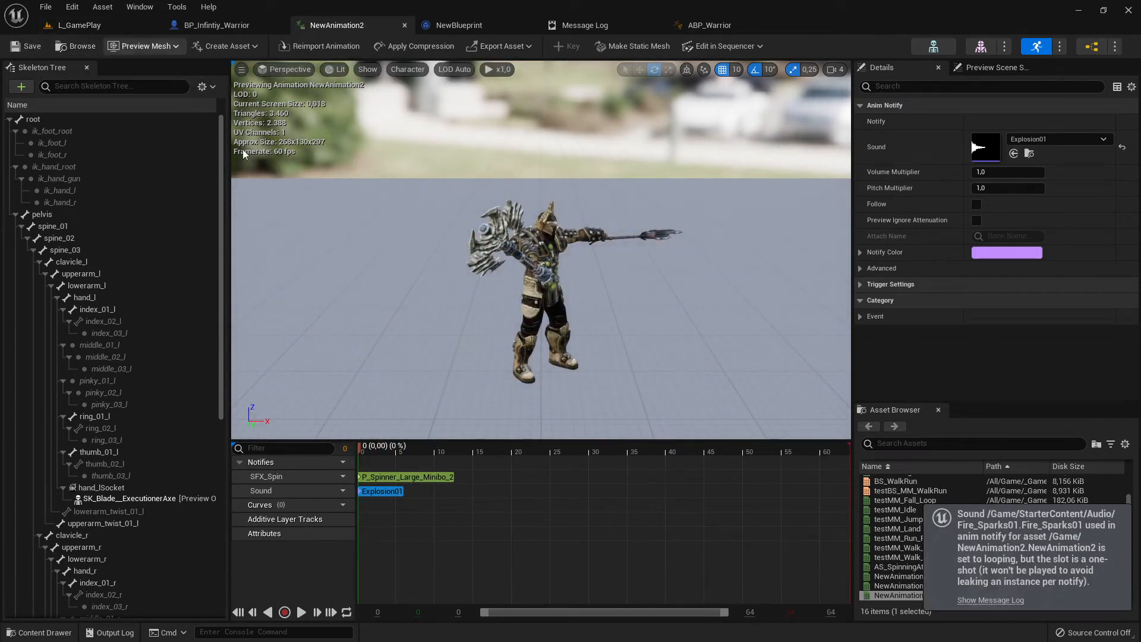
- Close the docked content browser in the L_GamePlay level and start a play test in the viewport
left_click(79, 25)
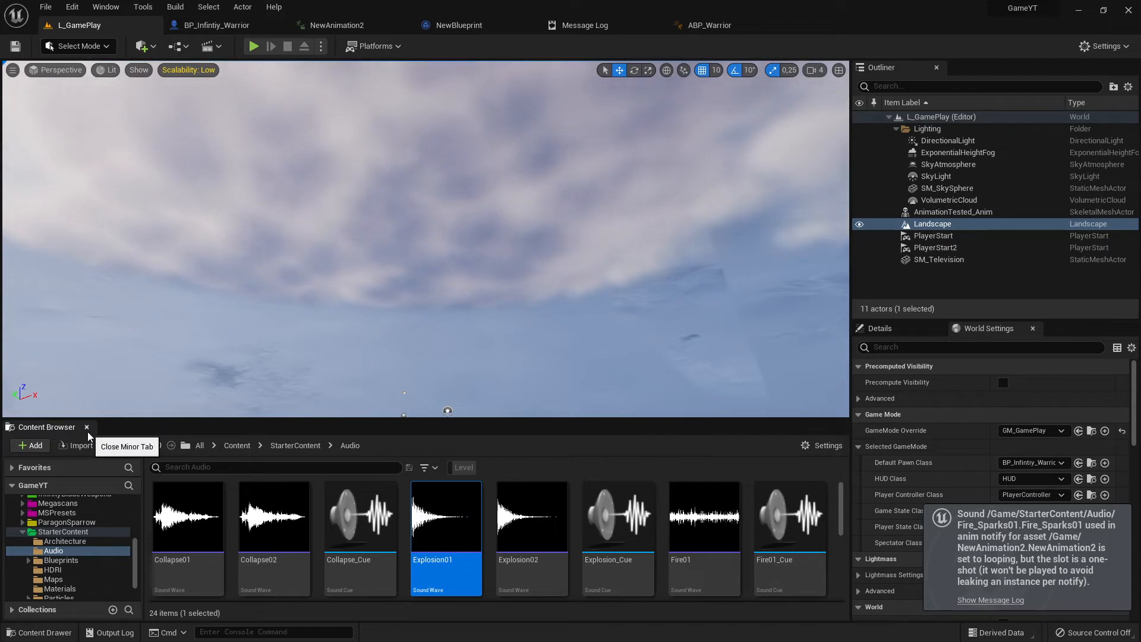
left_click(86, 428)
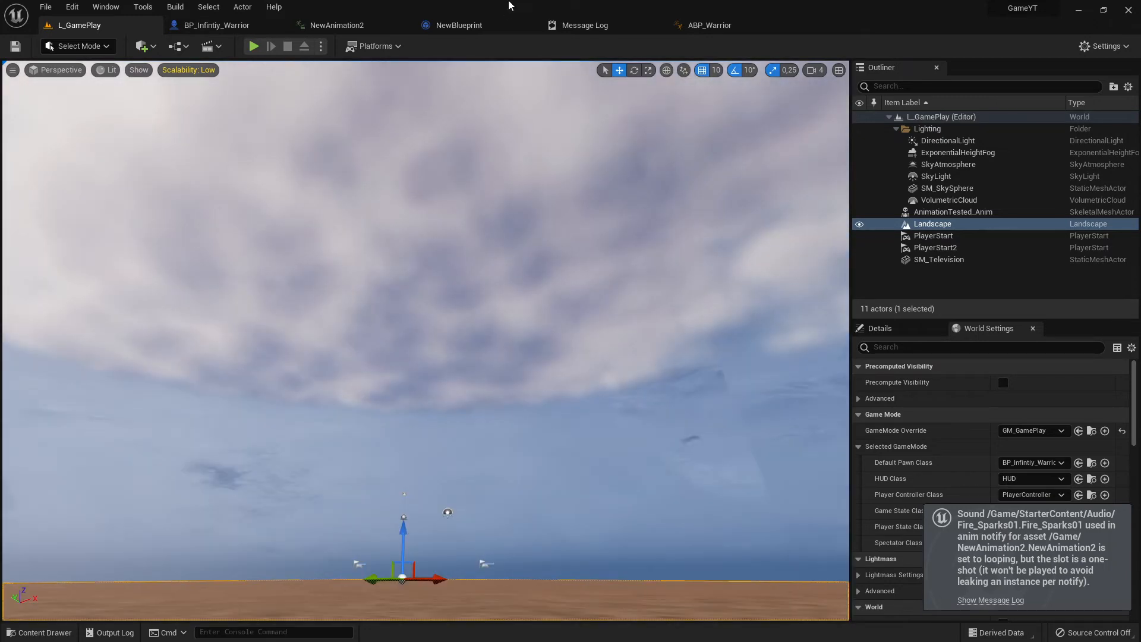
left_click(255, 47)
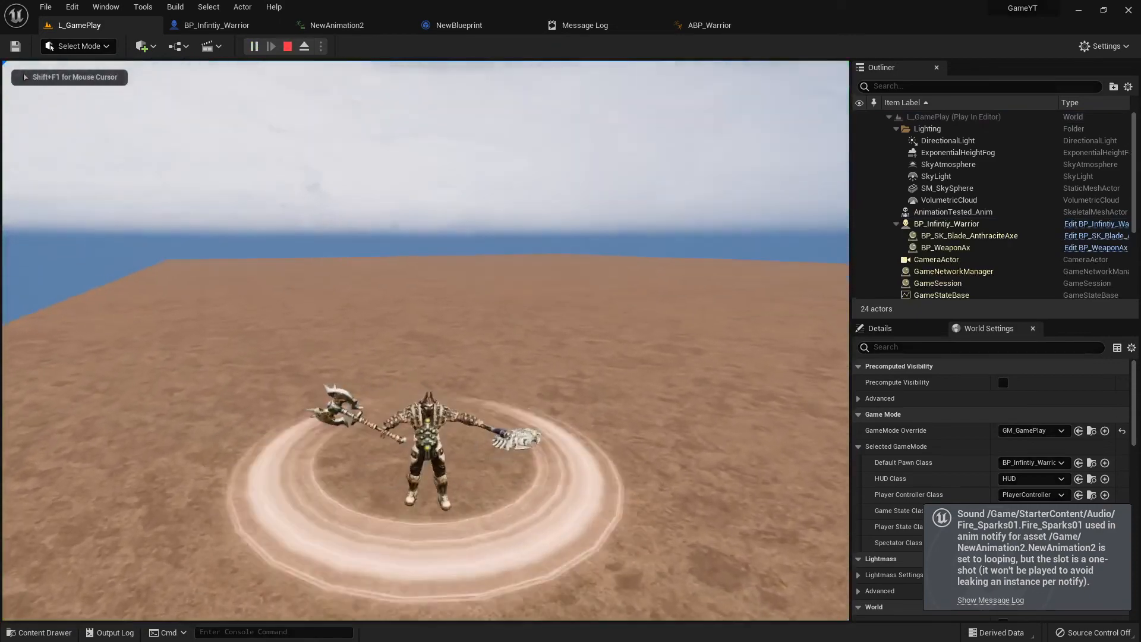
- Run the warrior around the landscape, trigger the spin attack repeatedly to check its particle ring and explosion sound, and end the play session
key("w")
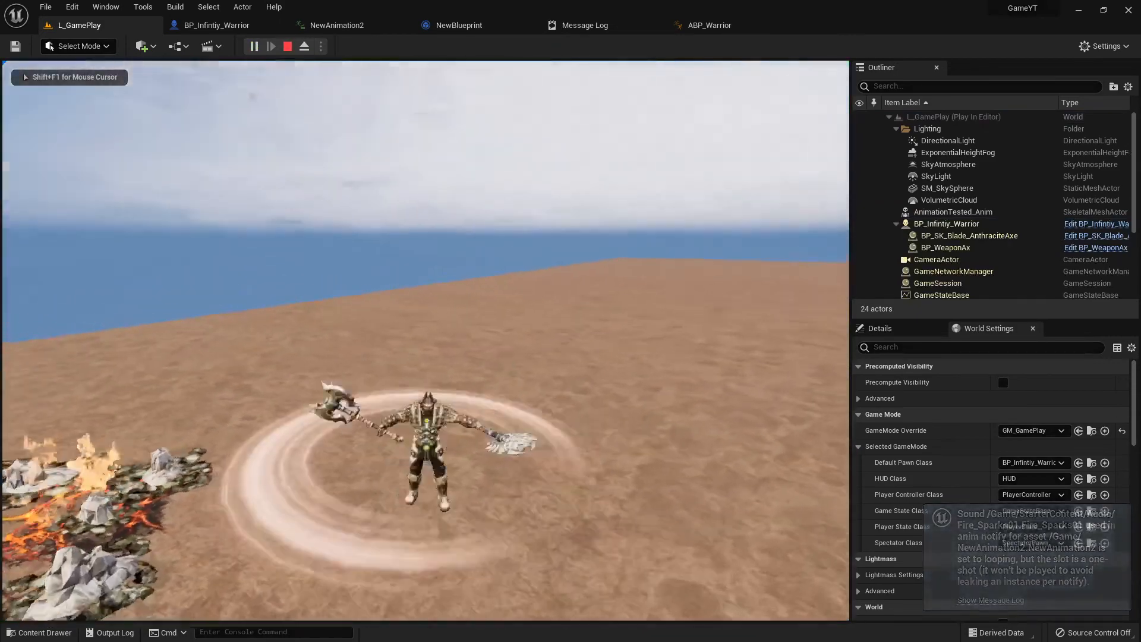
key("w")
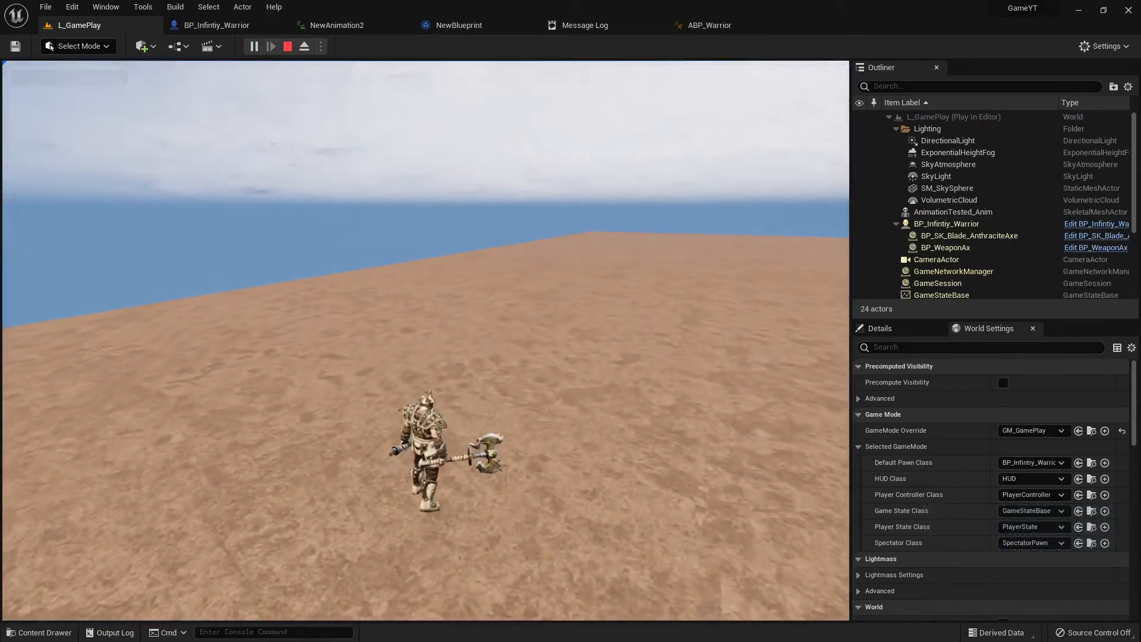
key("w")
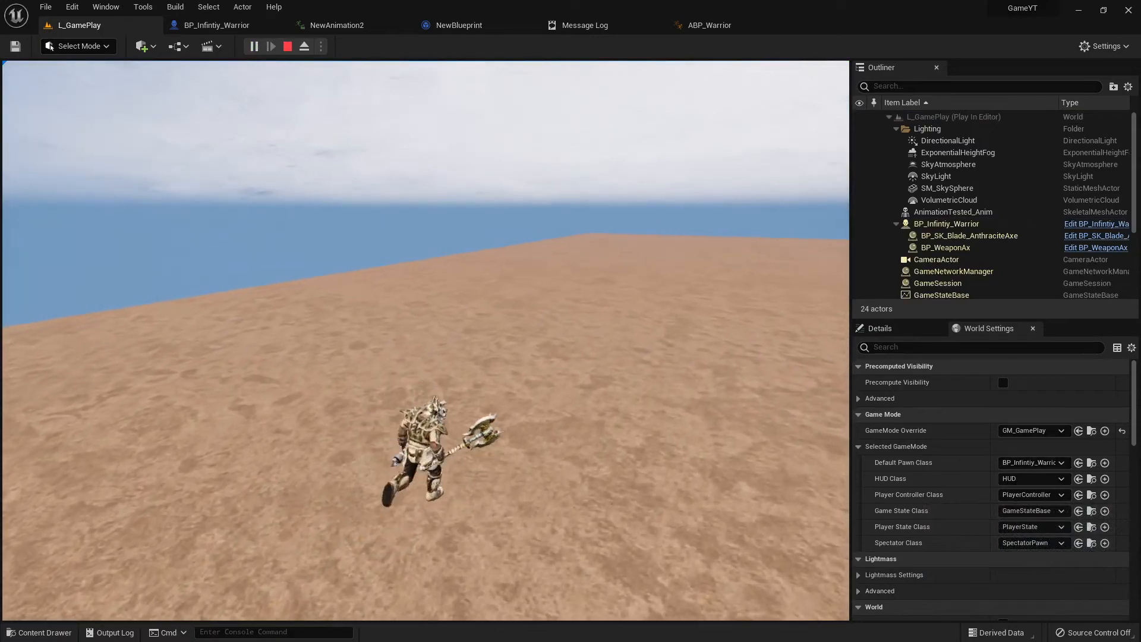
key("w")
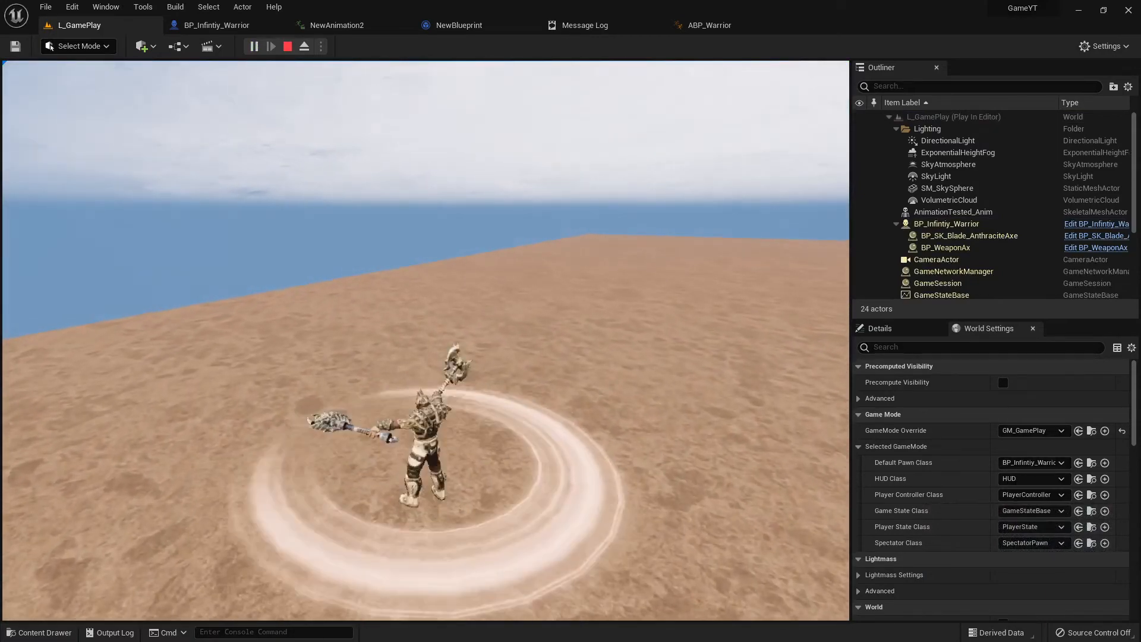
key("w")
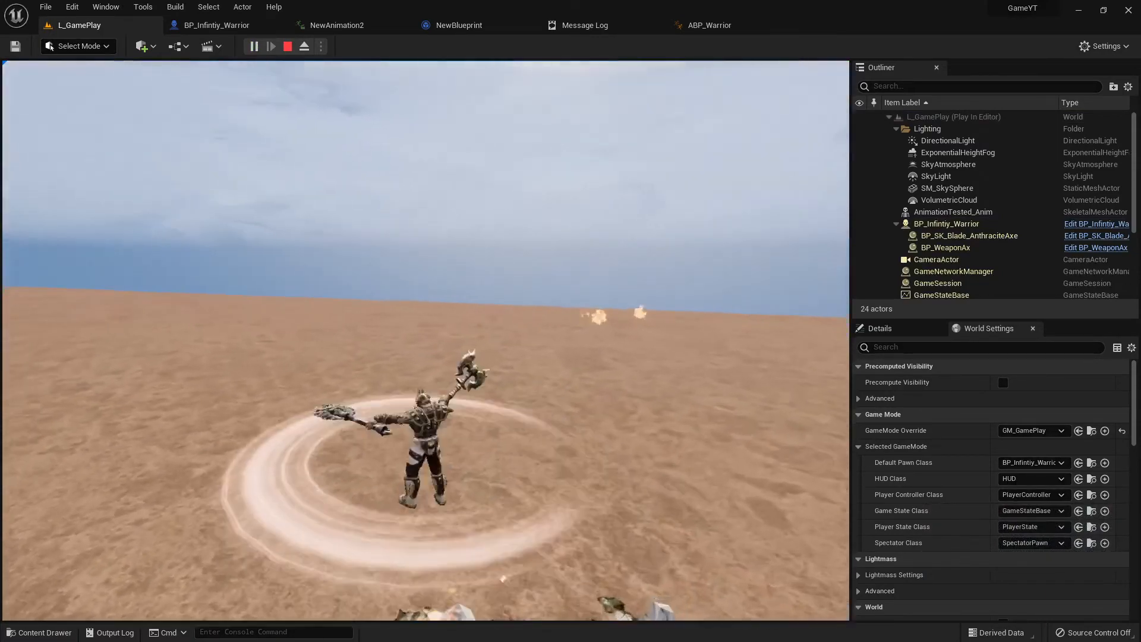
key("w")
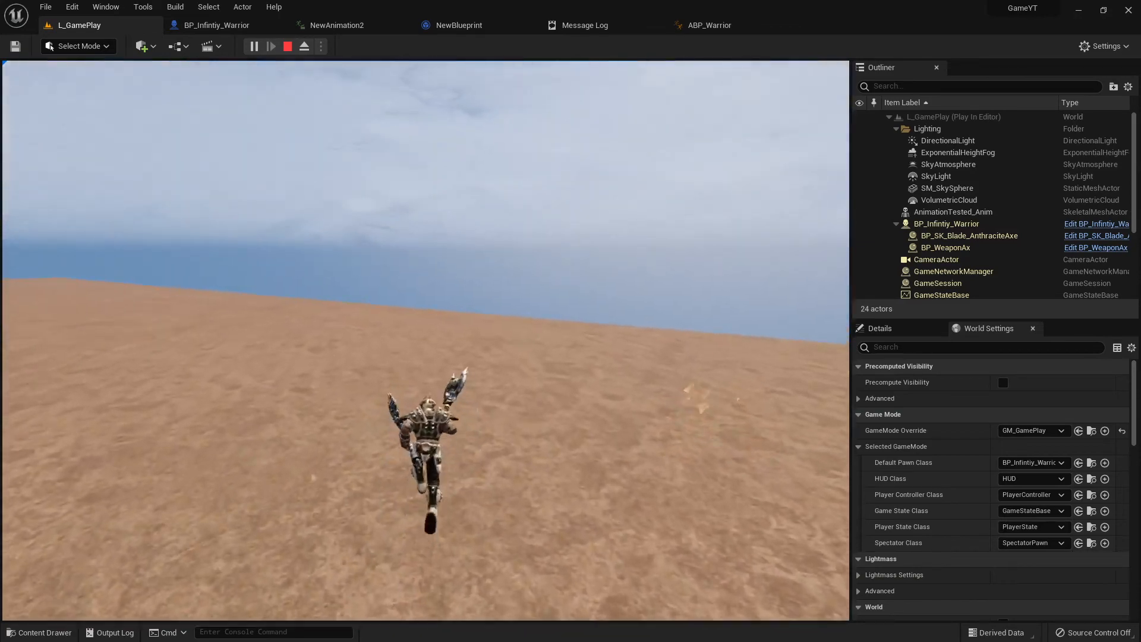
key("w")
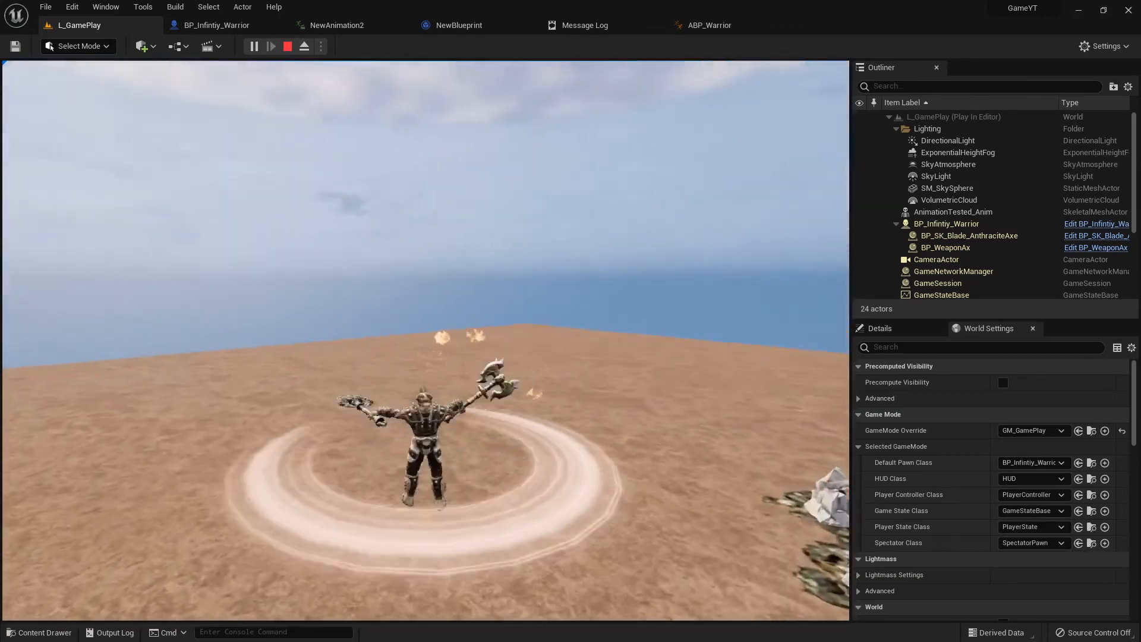
key("w")
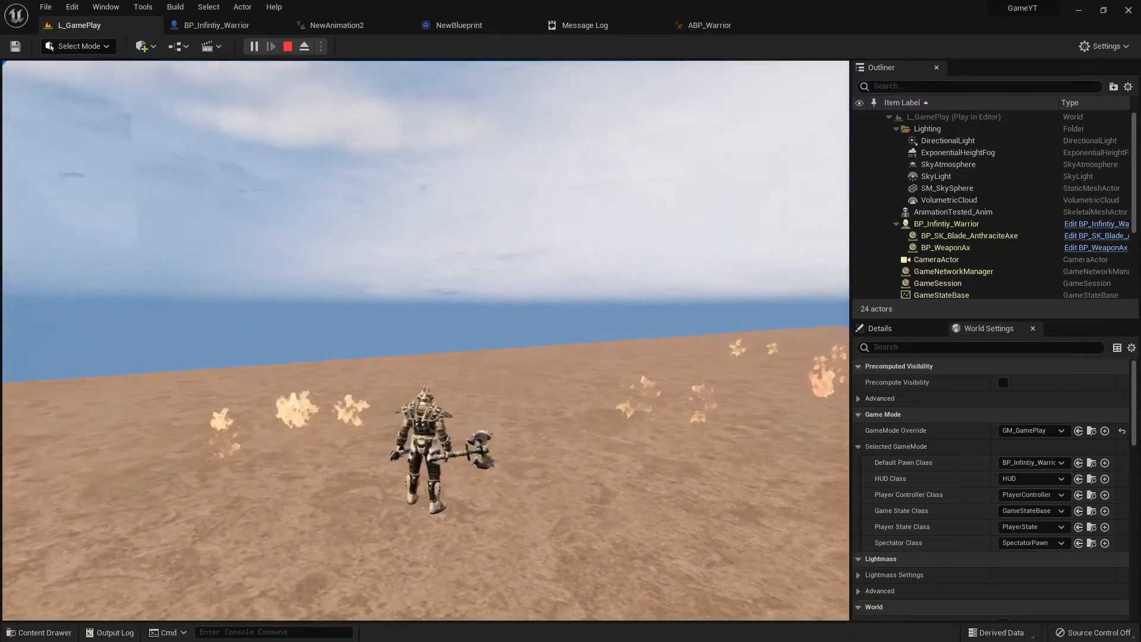
key("w")
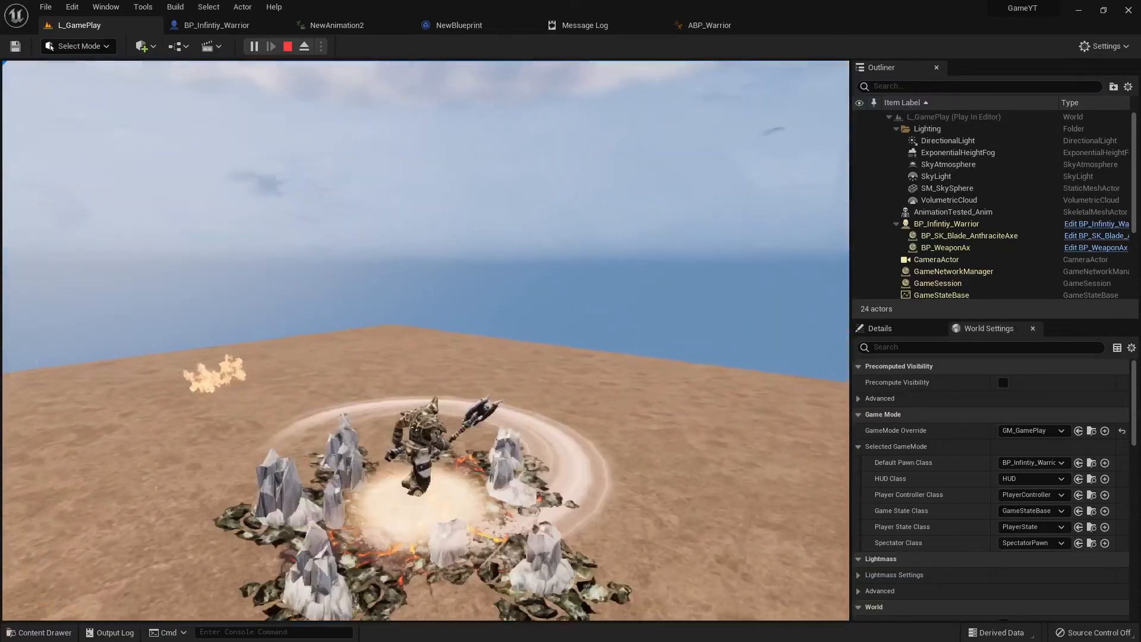
key("w")
key("w")
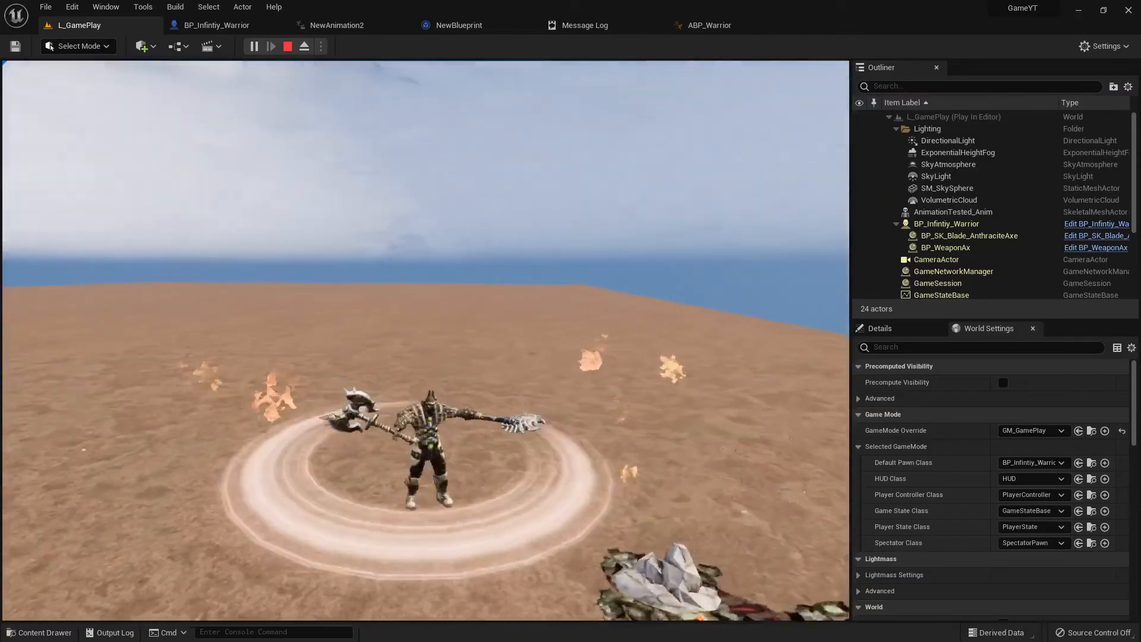
key("e")
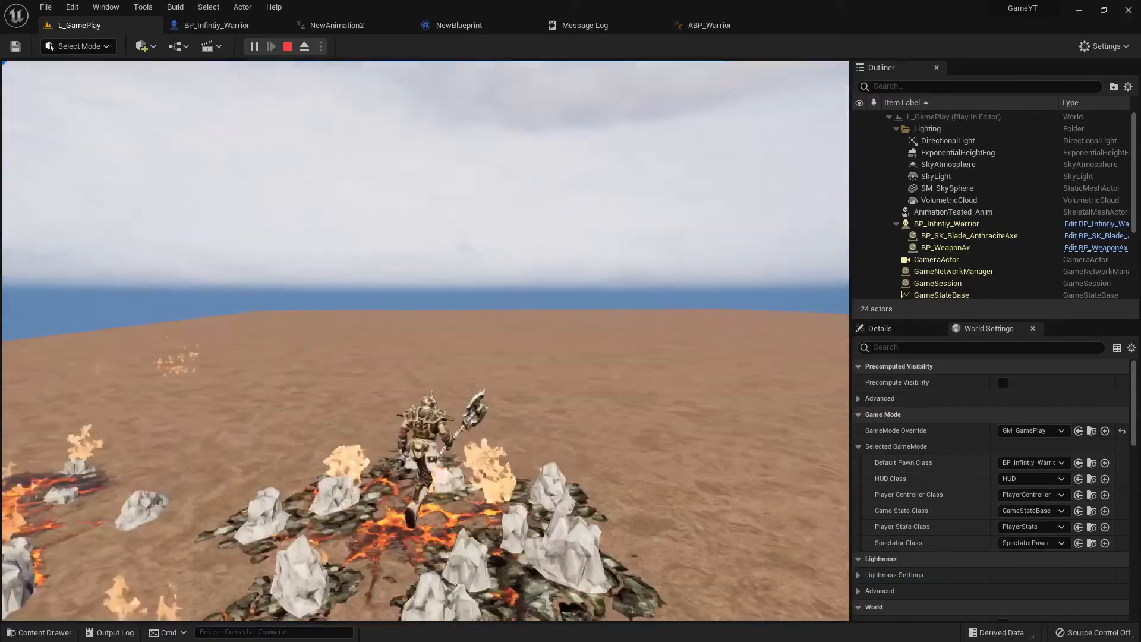
key("Escape")
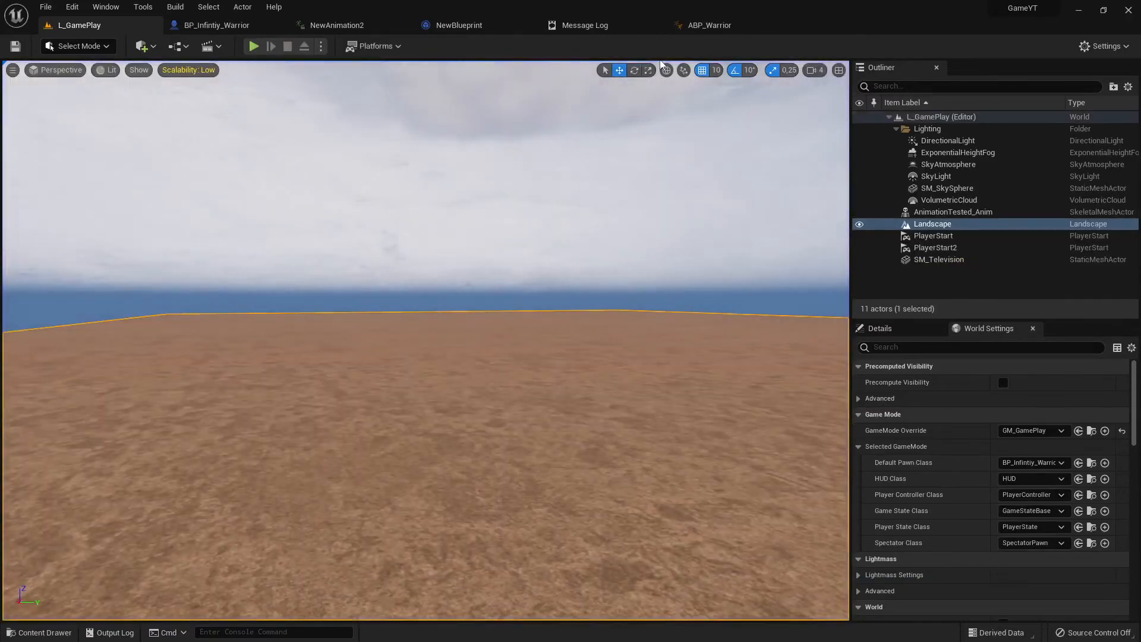
left_click(225, 25)
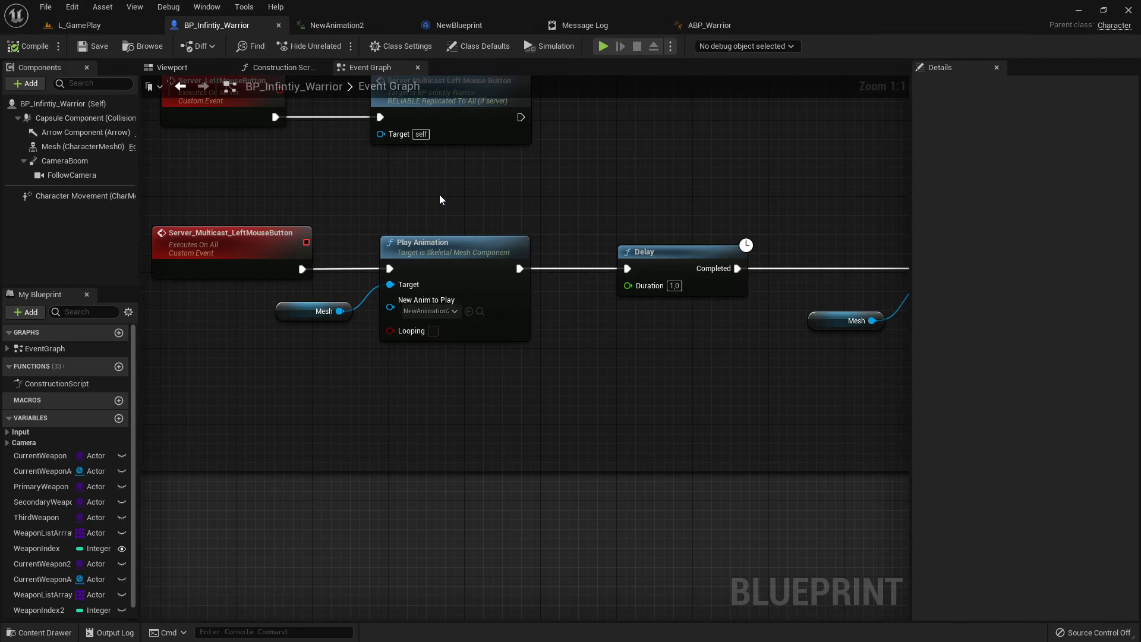
left_click(334, 25)
left_click(471, 25)
left_click(612, 29)
left_click(705, 29)
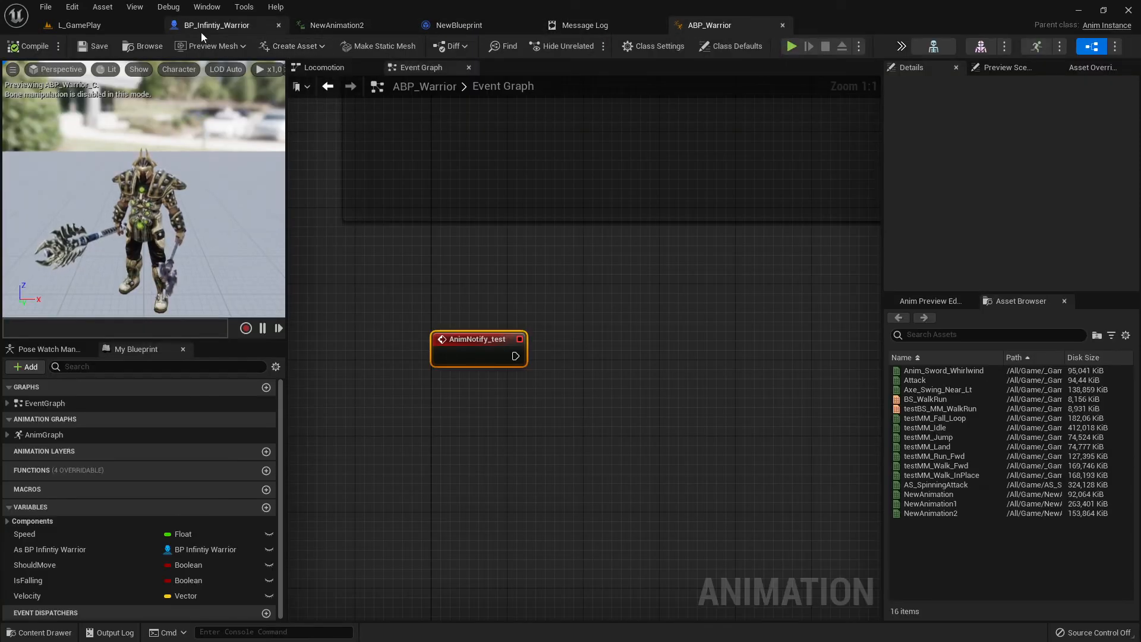
left_click(215, 24)
left_click(79, 25)
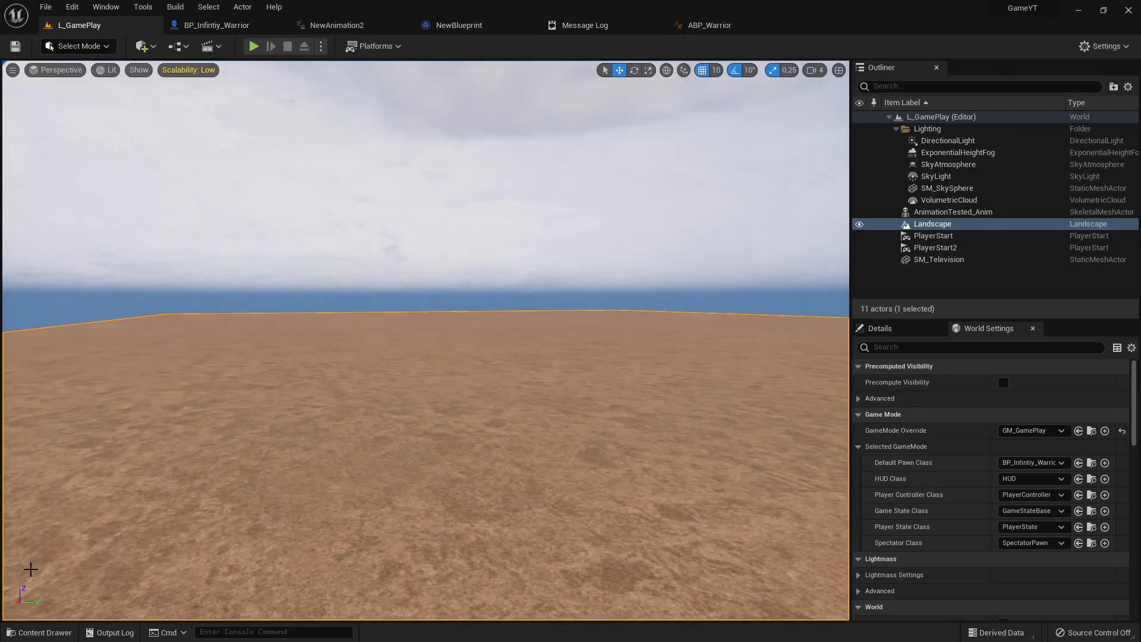
- Inspect the settings and notify options of the P_Spinner_Large_Minibo_2 particle notify on NewAnimation2's SFX_Spin track, leaving it deselected
left_click(342, 27)
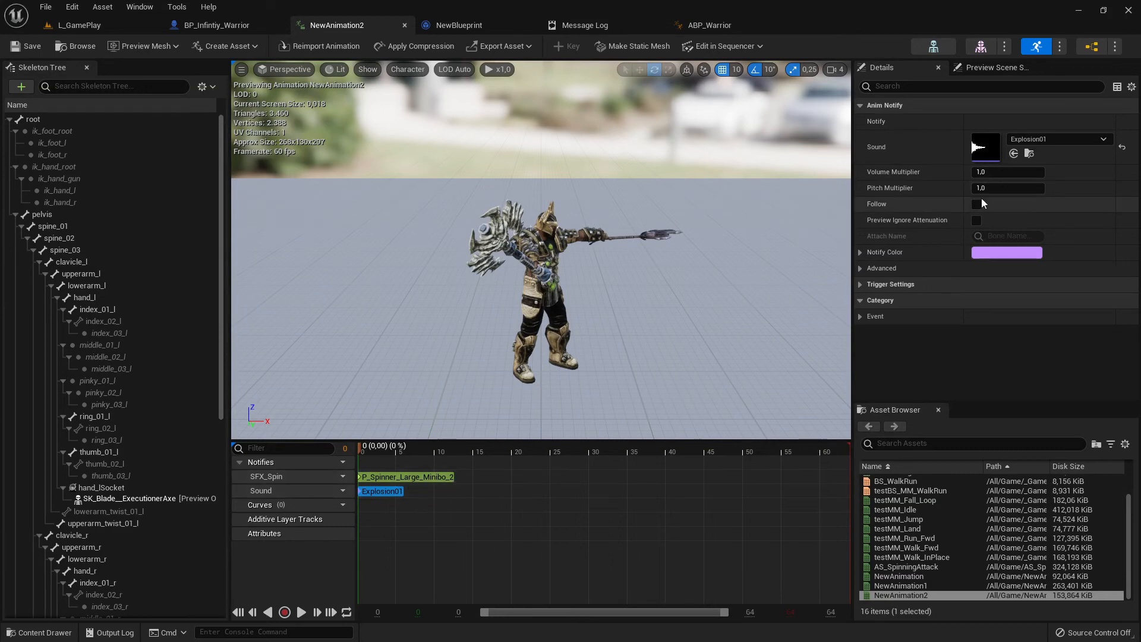
left_click(418, 475)
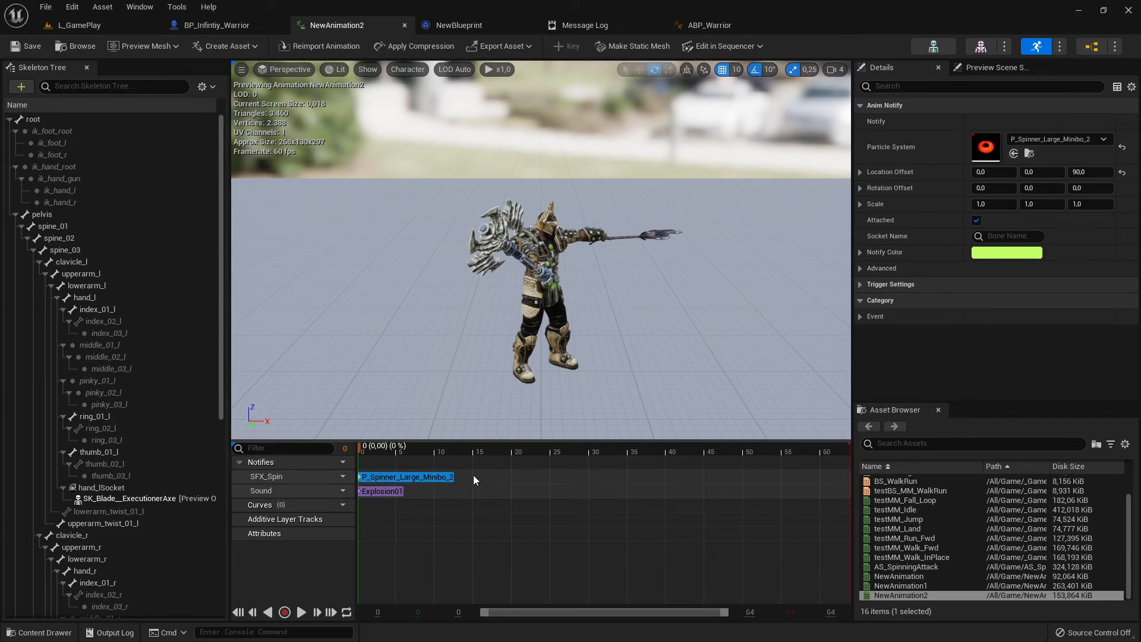
right_click(488, 474)
right_click(425, 477)
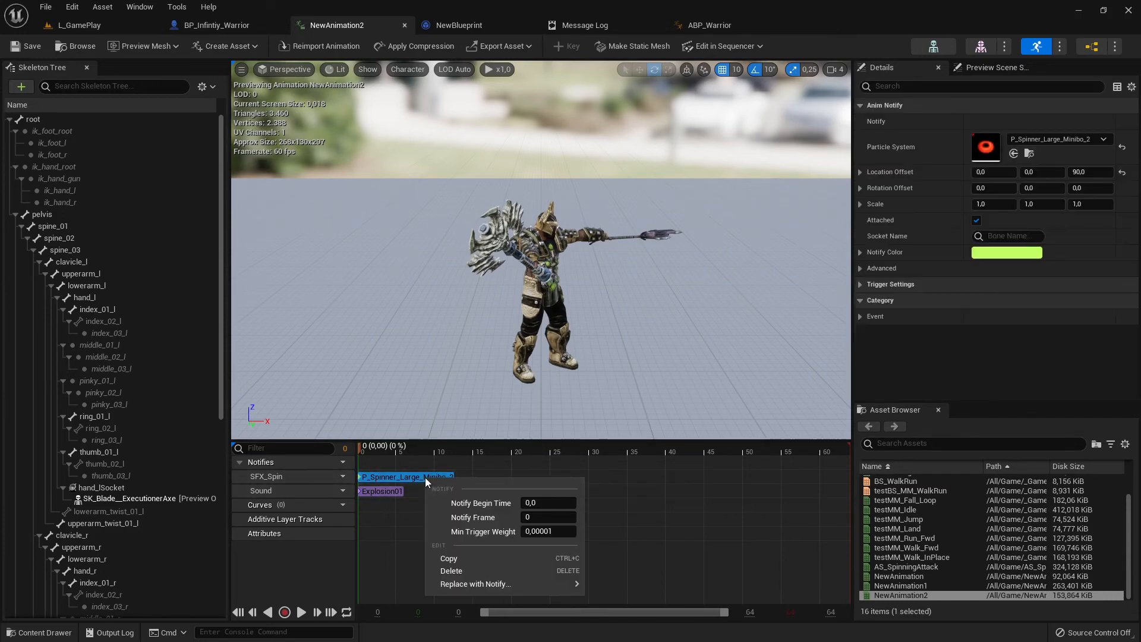
left_click(621, 476)
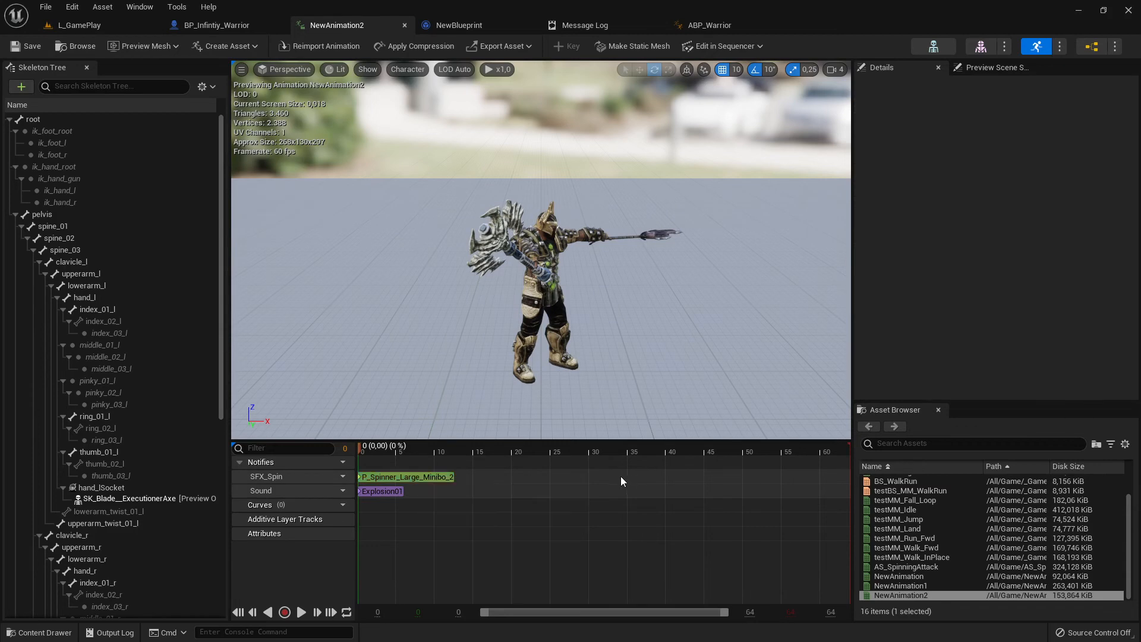